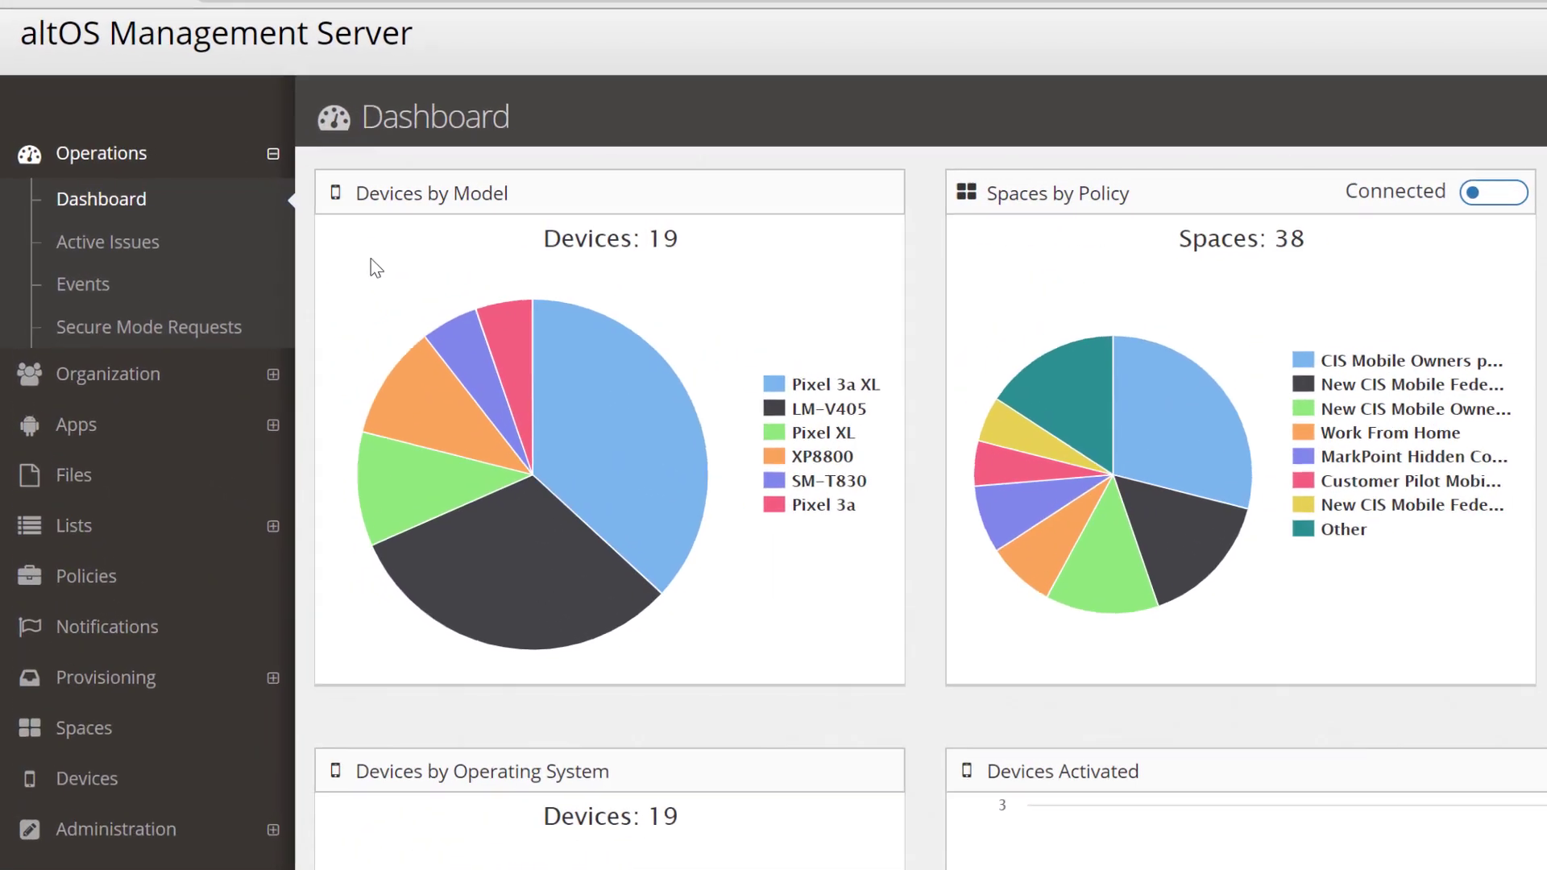
Step: Review the Active Issues list, then the Events log
left_click(106, 254)
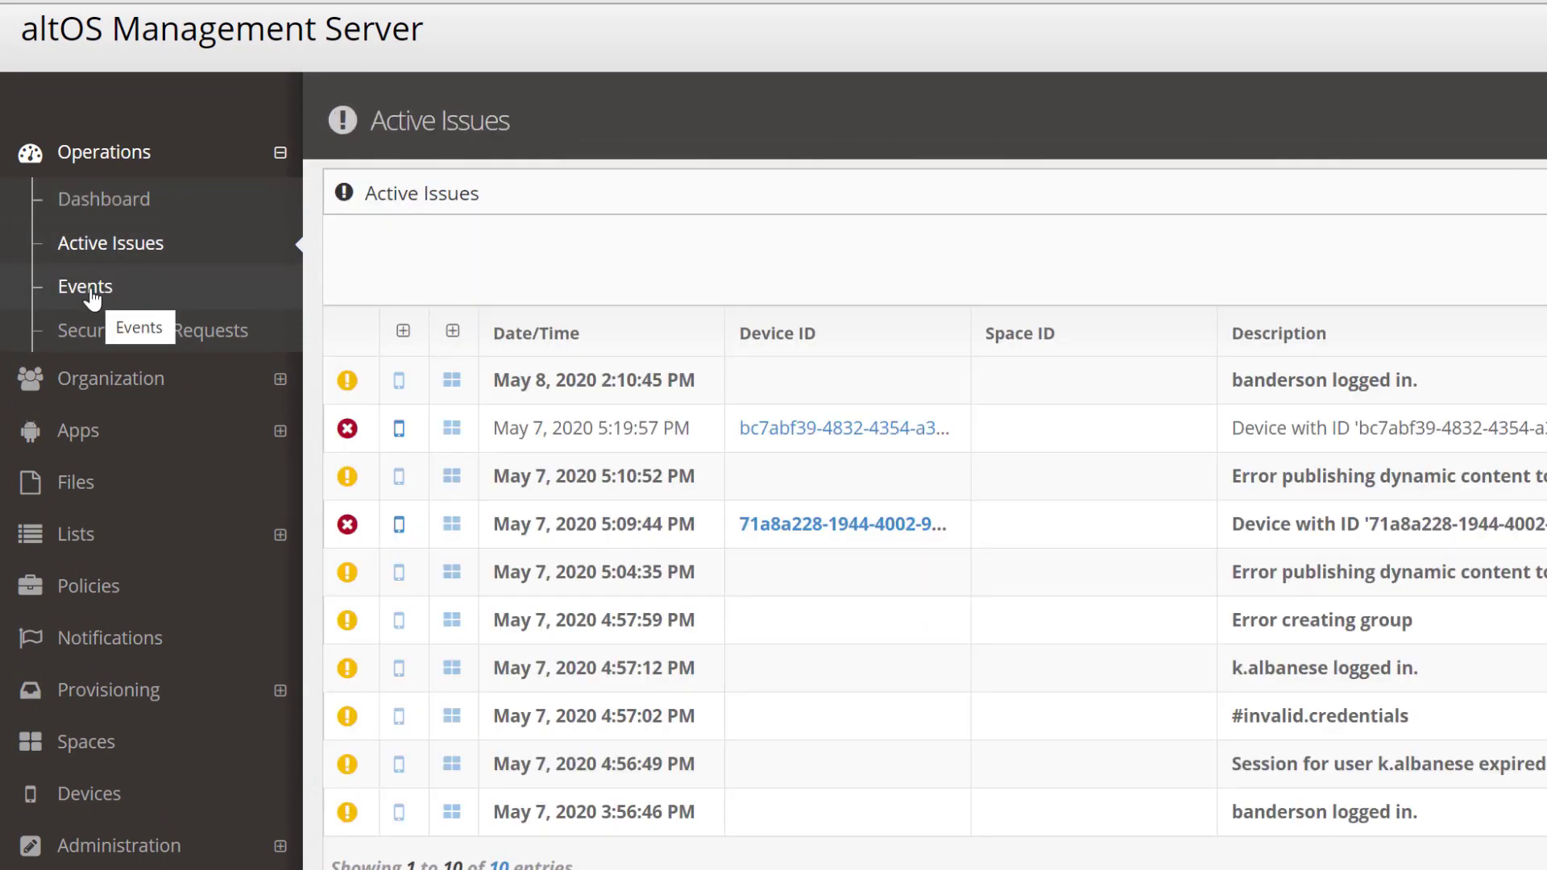
left_click(91, 297)
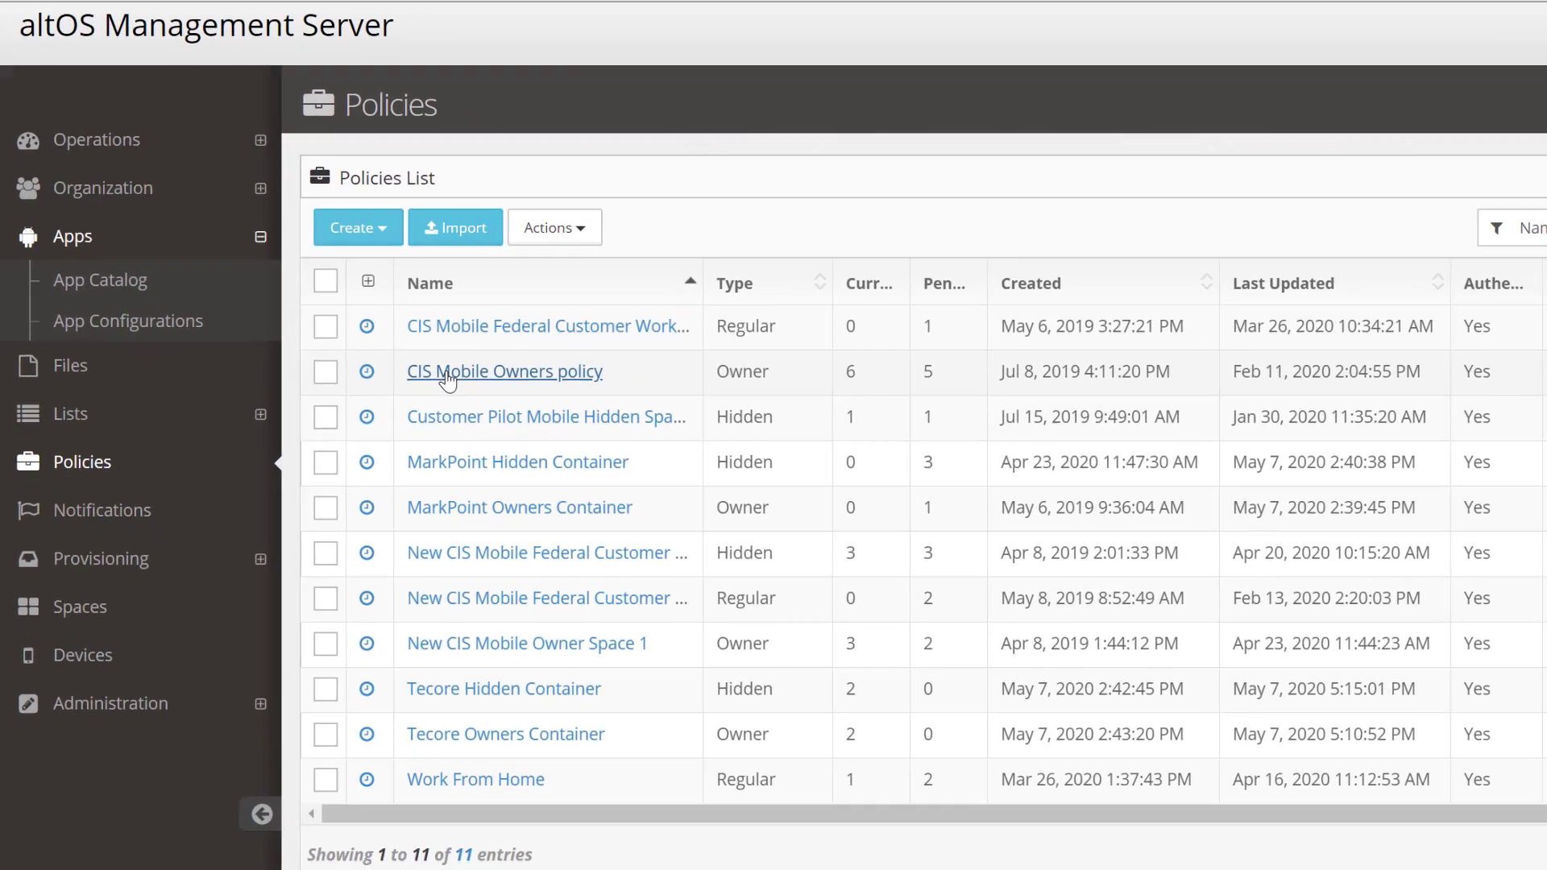
Step: Open the CIS Mobile Owners policy and view its default wallpaper and space icon
left_click(482, 403)
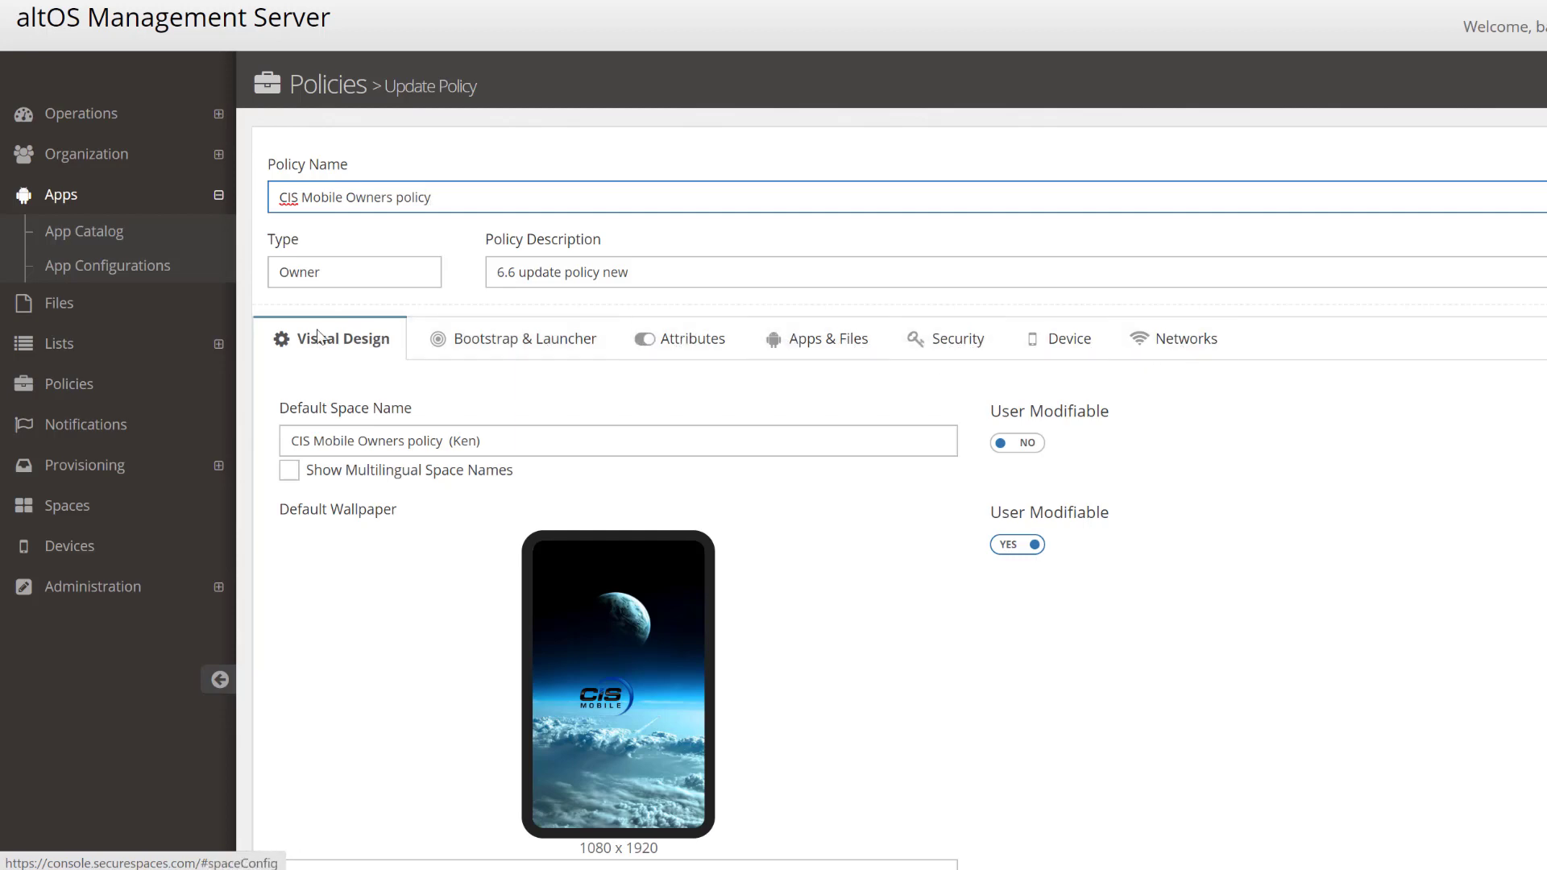
scroll(849, 635, "down", 4)
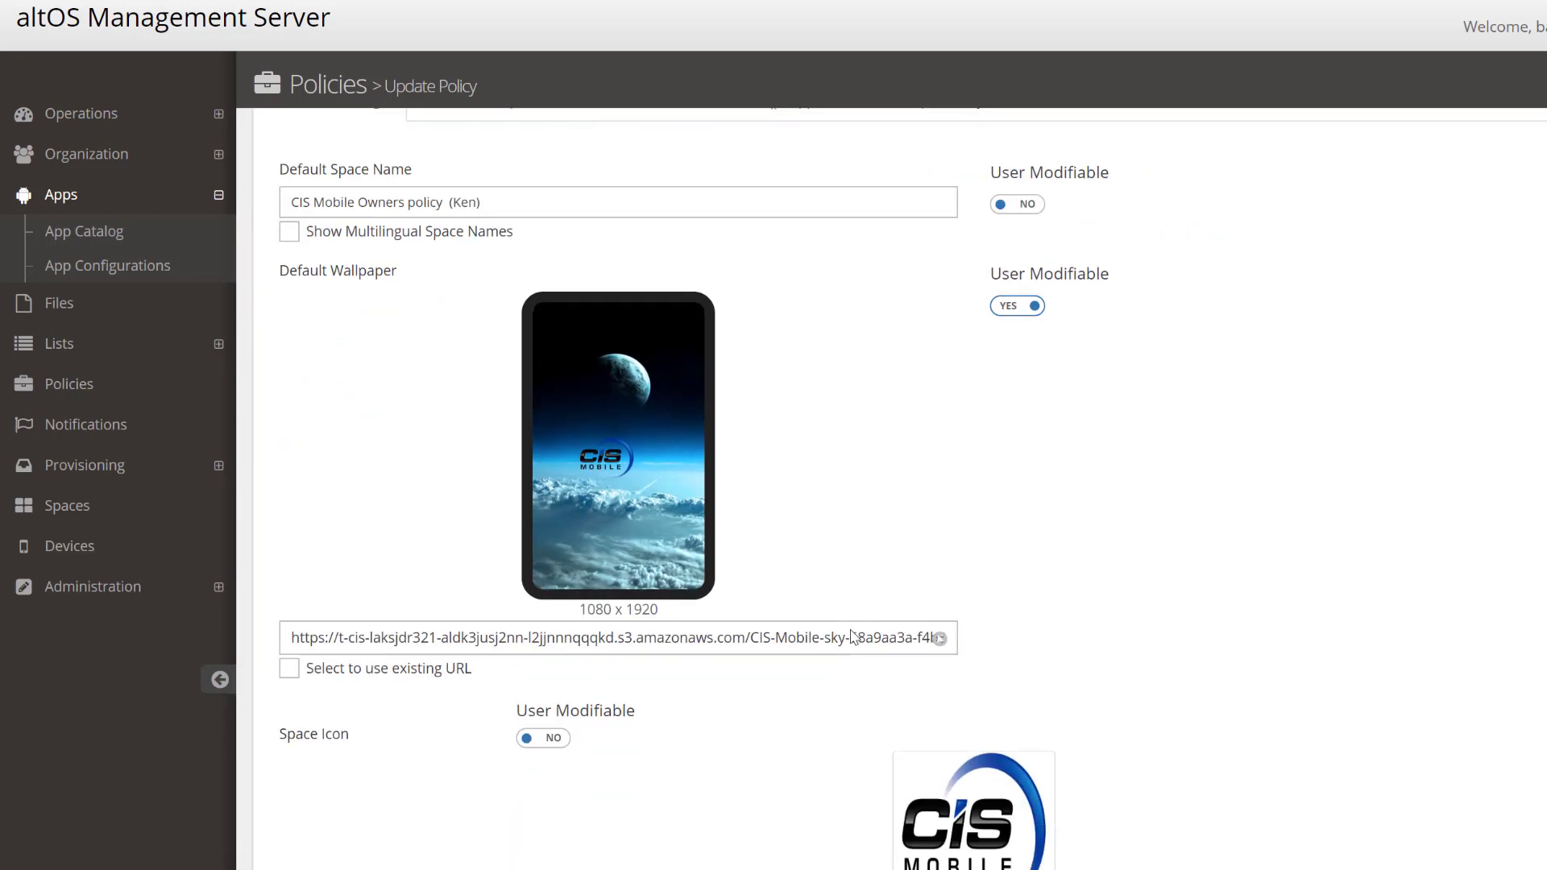
scroll(1144, 661, "down", 2)
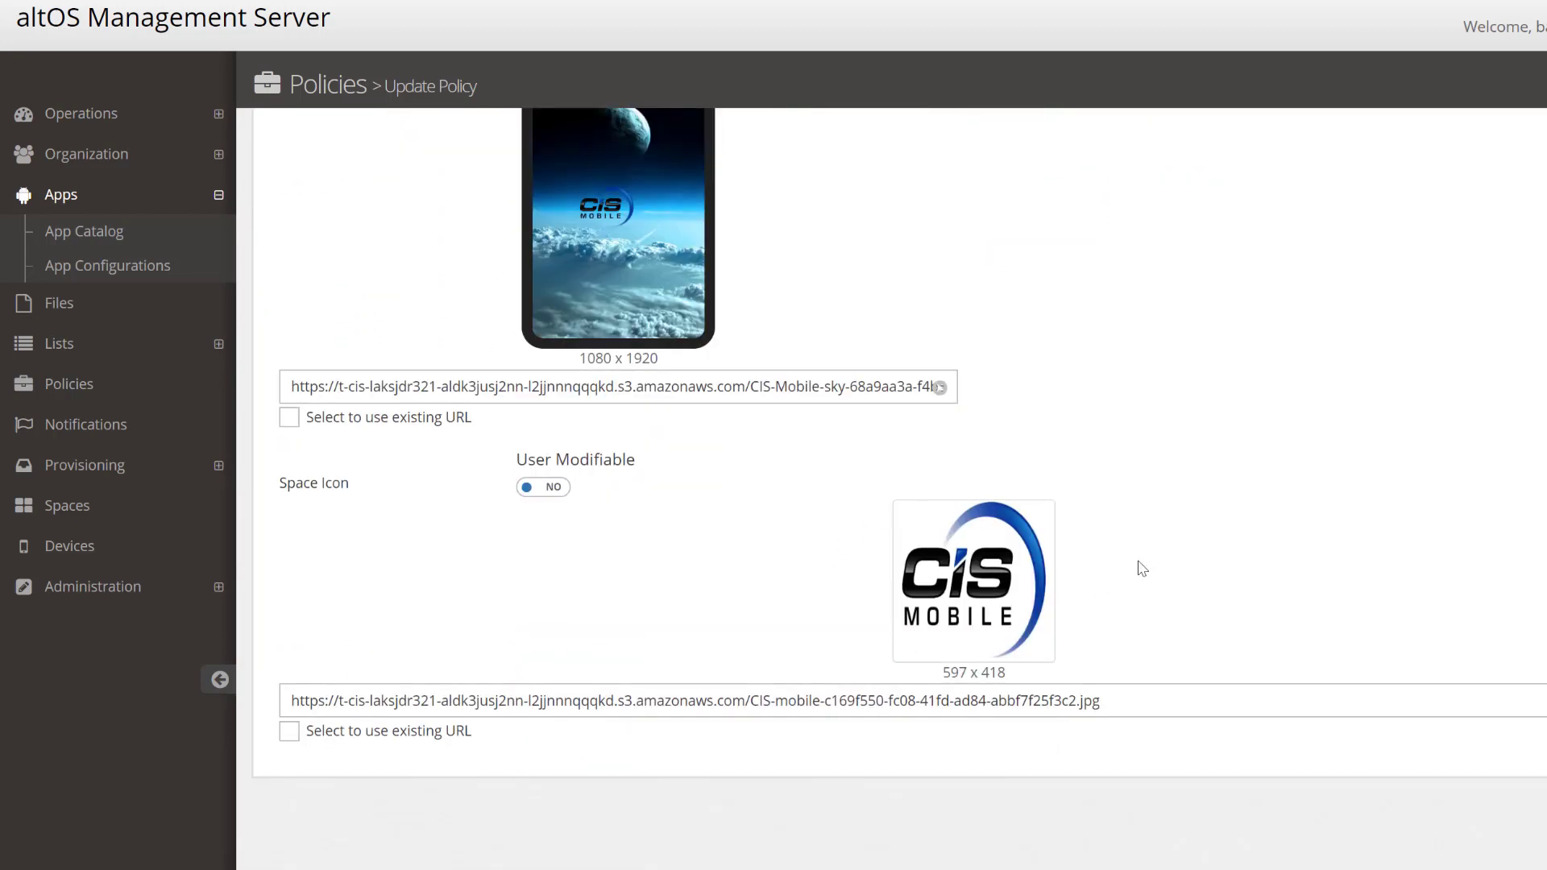
scroll(1225, 476, "up", 5)
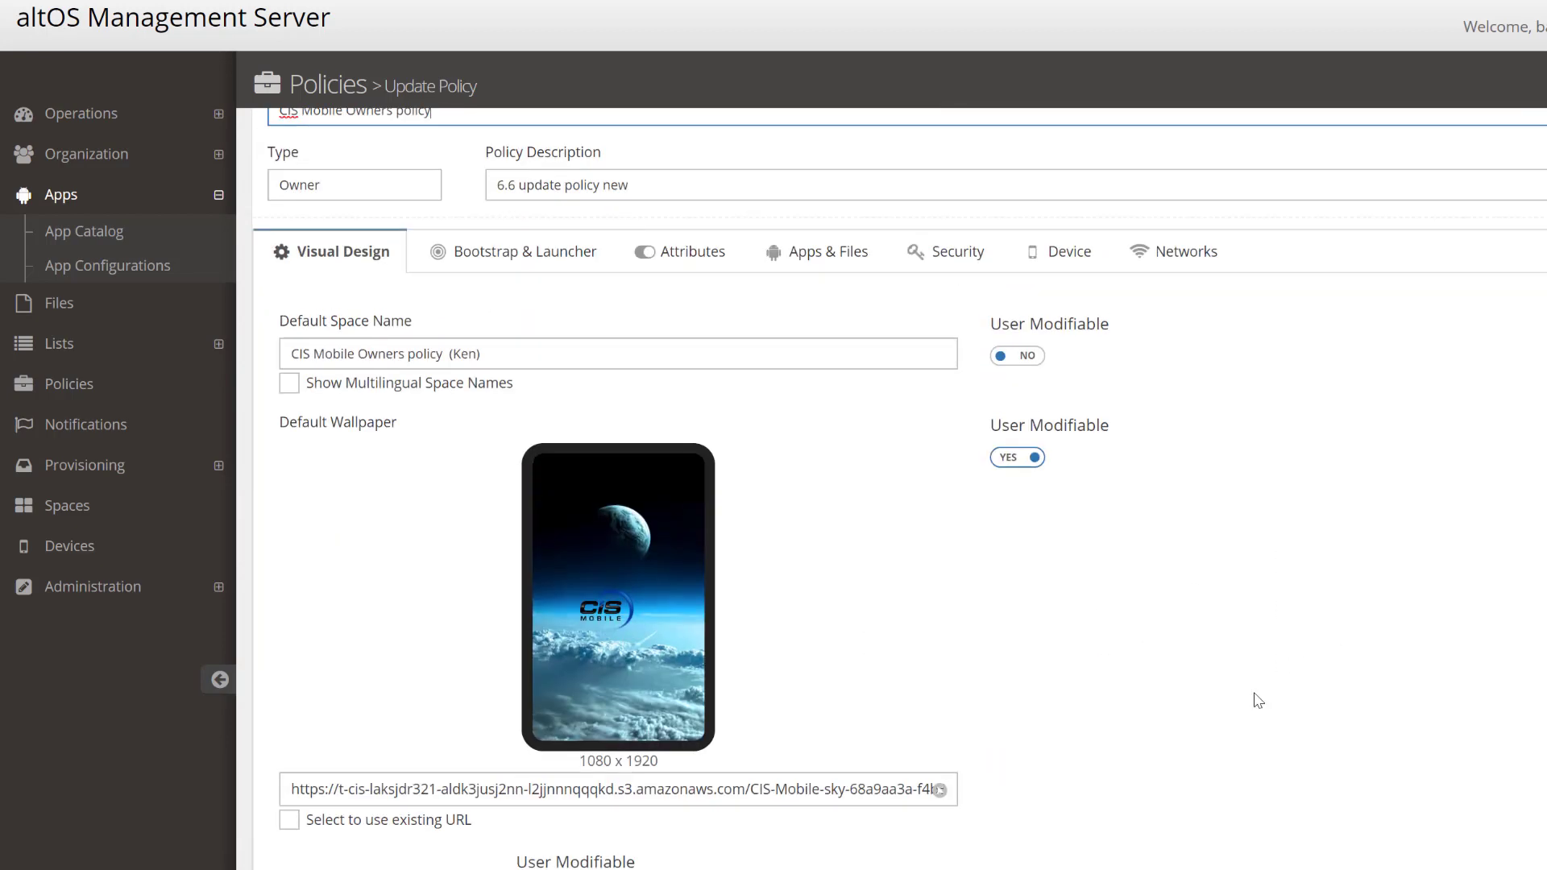
Step: Switch the CIS Mobile Owners policy form to its Attributes settings
left_click(685, 252)
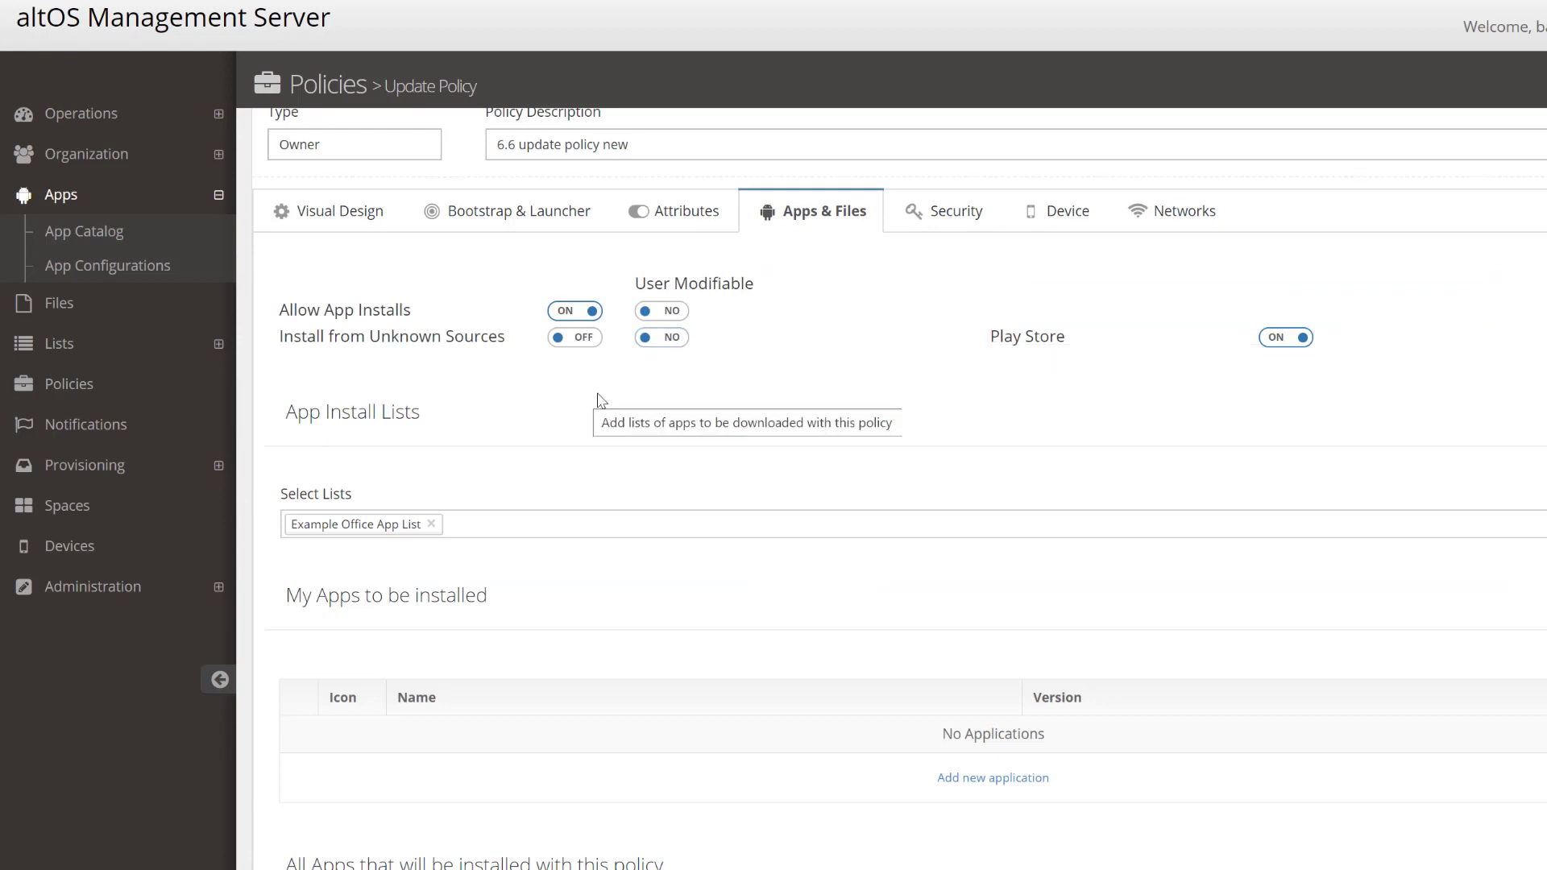
Step: Look over the app install settings and toggle the Play Store switch
scroll(830, 402, "down", 1)
scroll(835, 413, "down", 9)
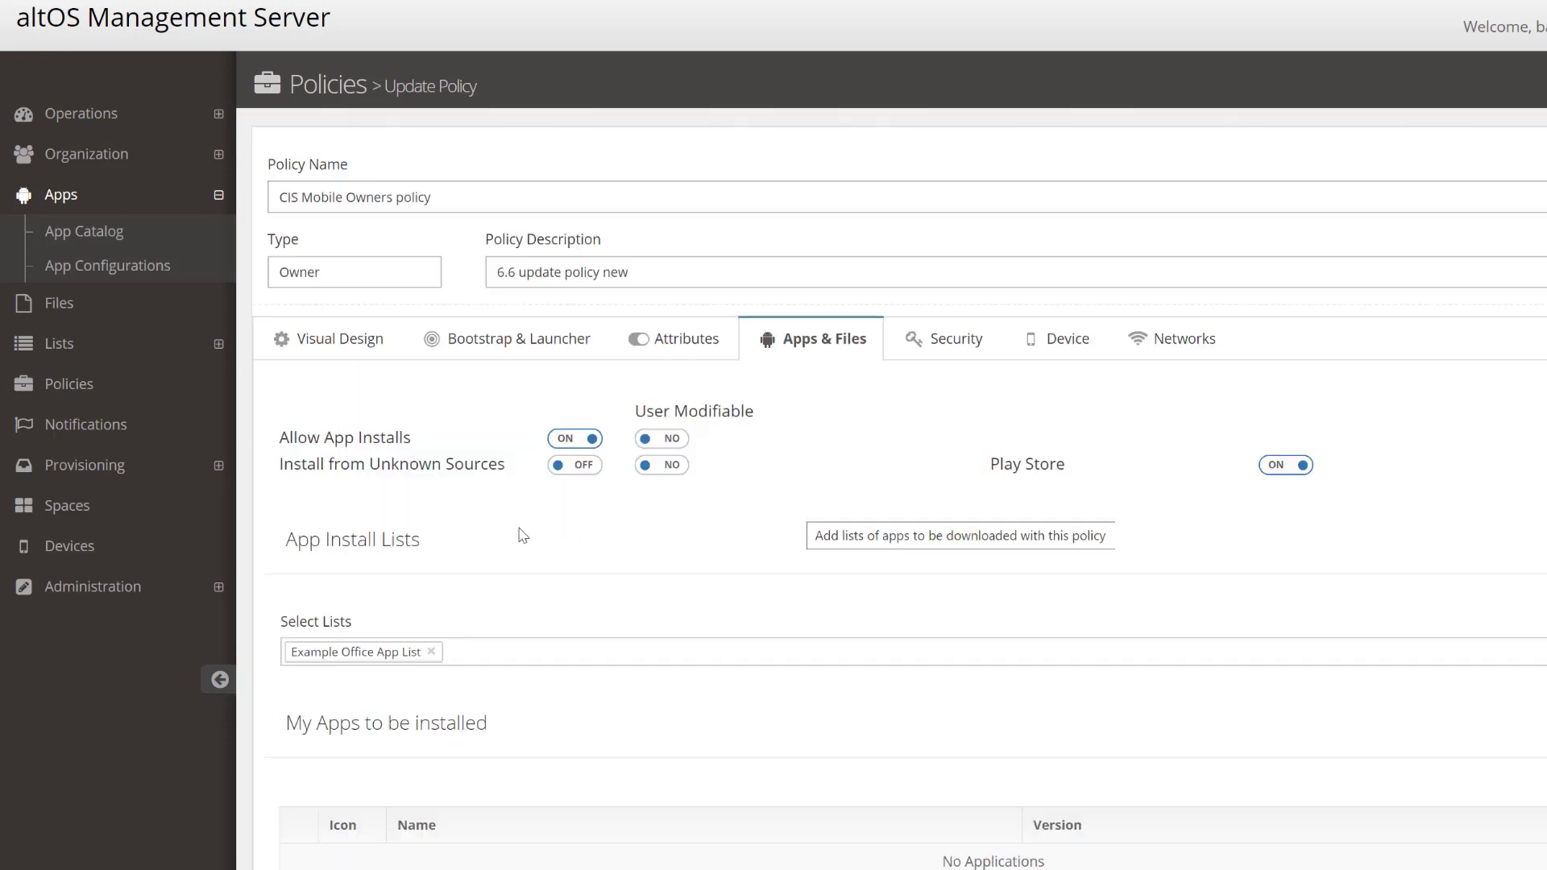
left_click(574, 438)
left_click(575, 438)
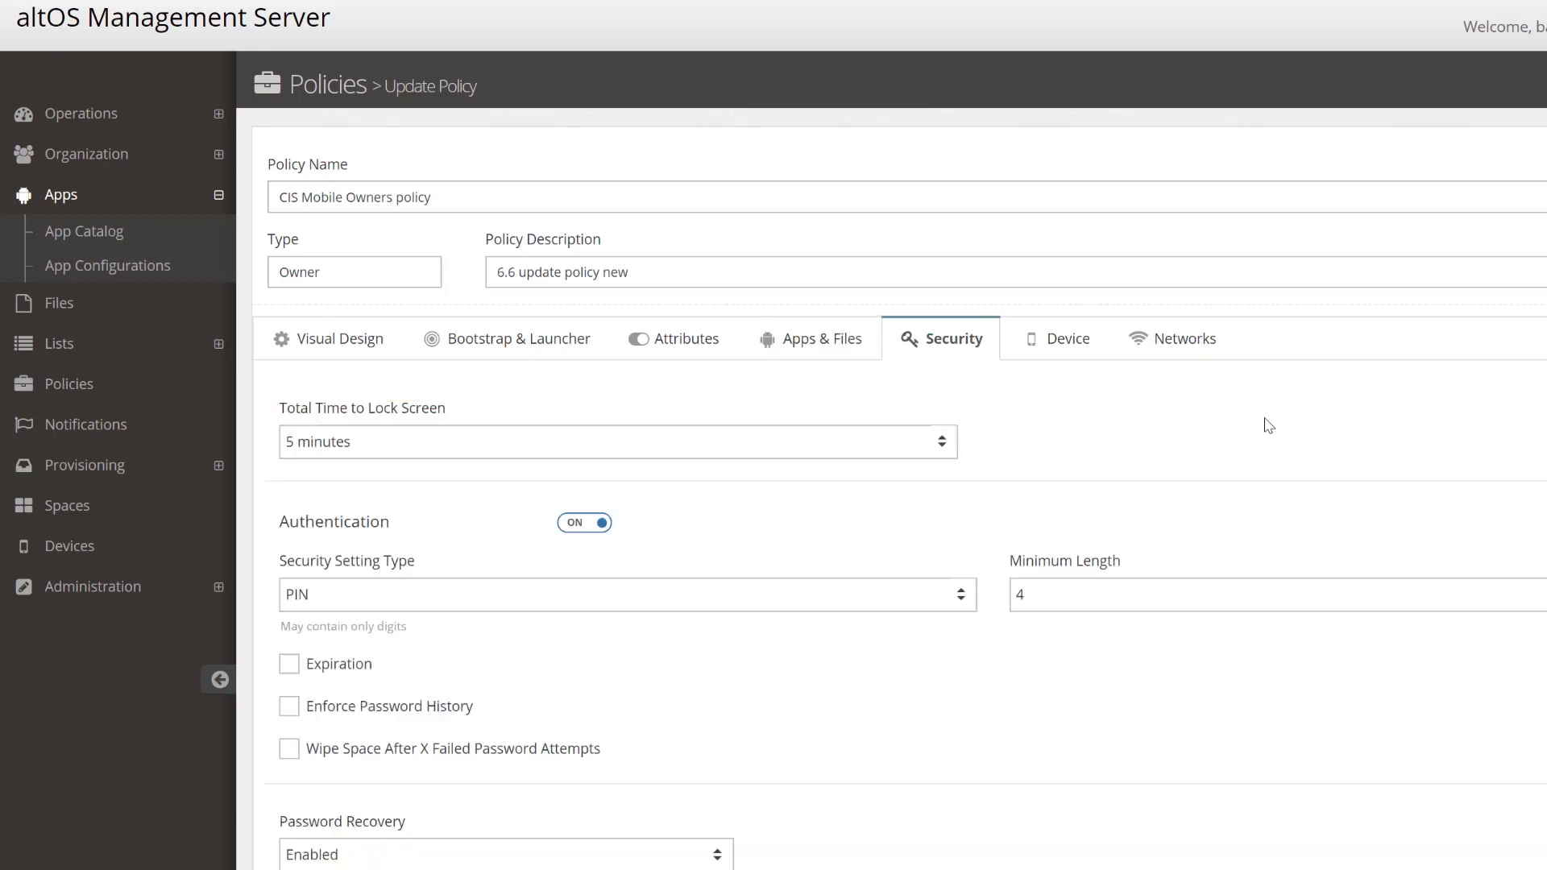
Step: Add OpenVPN for Android as the policy's VPN app
left_click(572, 604)
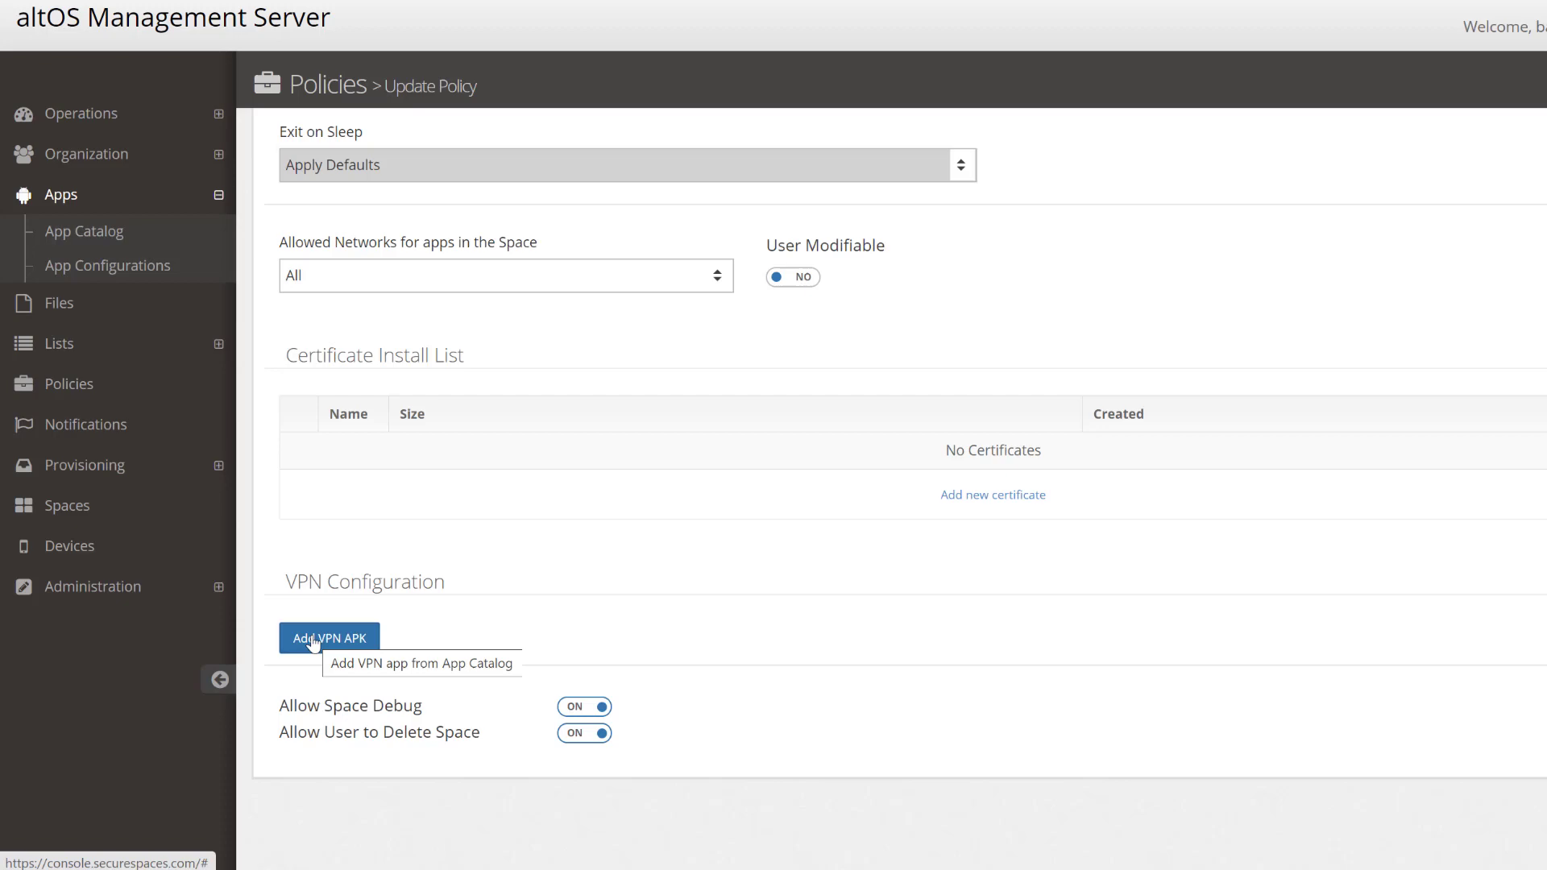
left_click(313, 640)
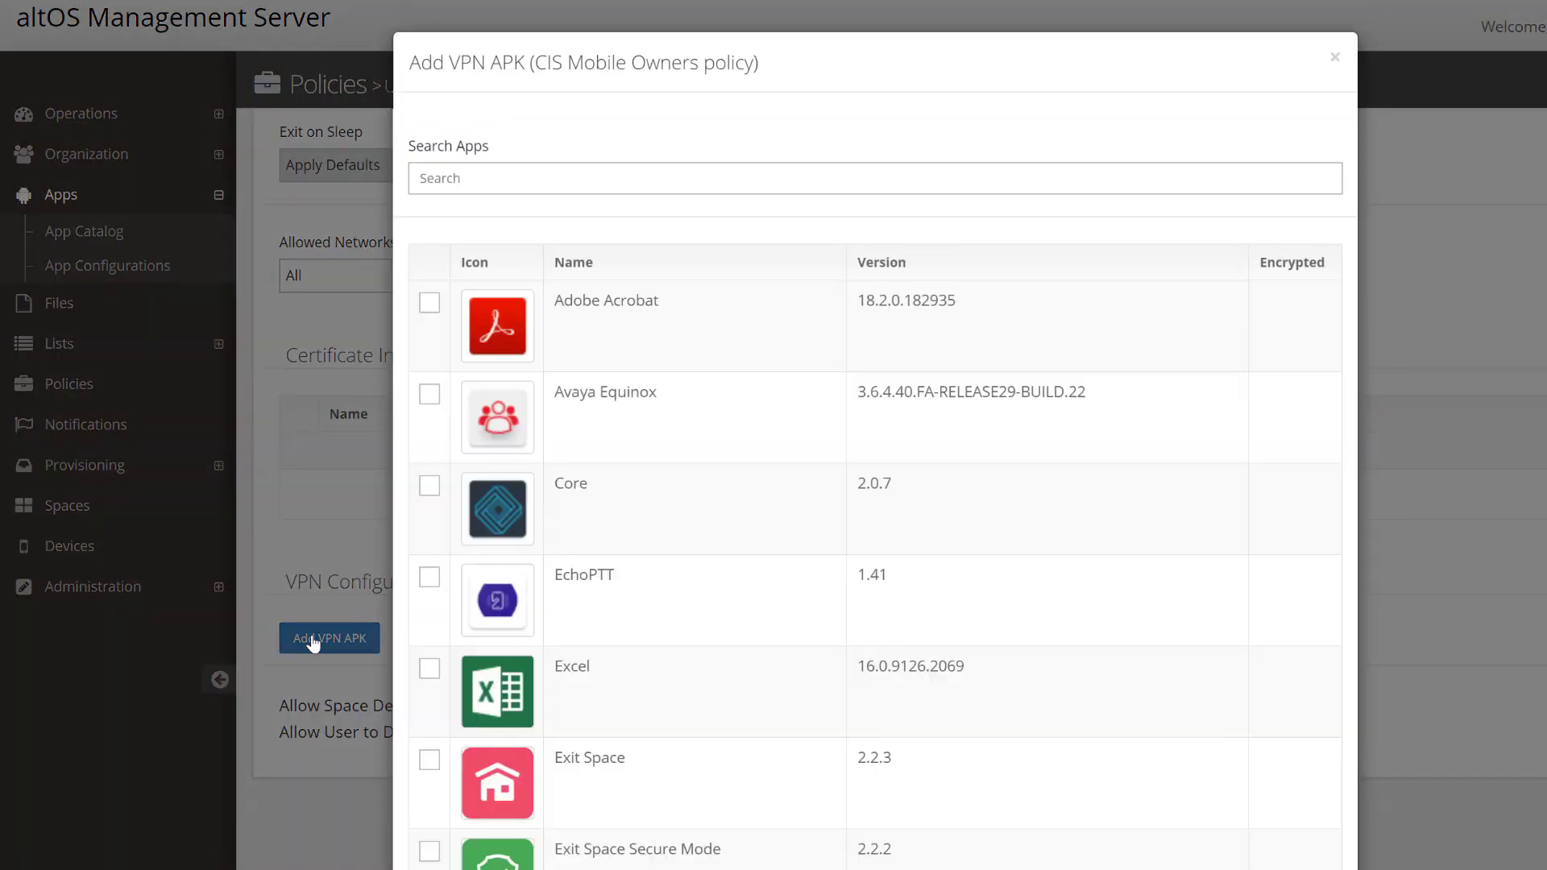
scroll(713, 573, "down", 4)
scroll(713, 575, "up", 3)
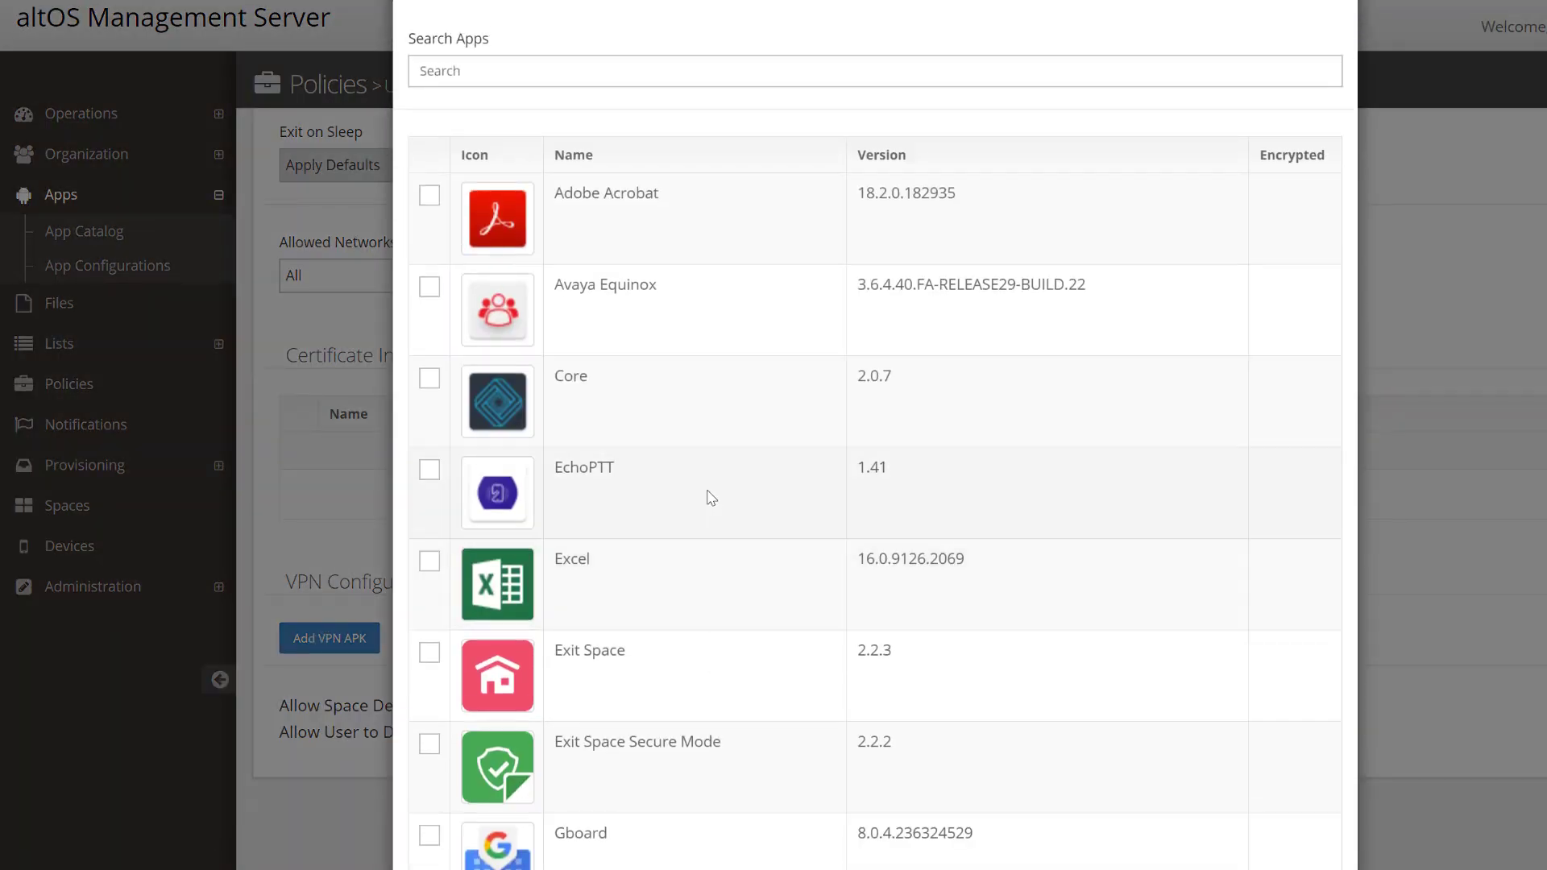
scroll(708, 497, "down", 5)
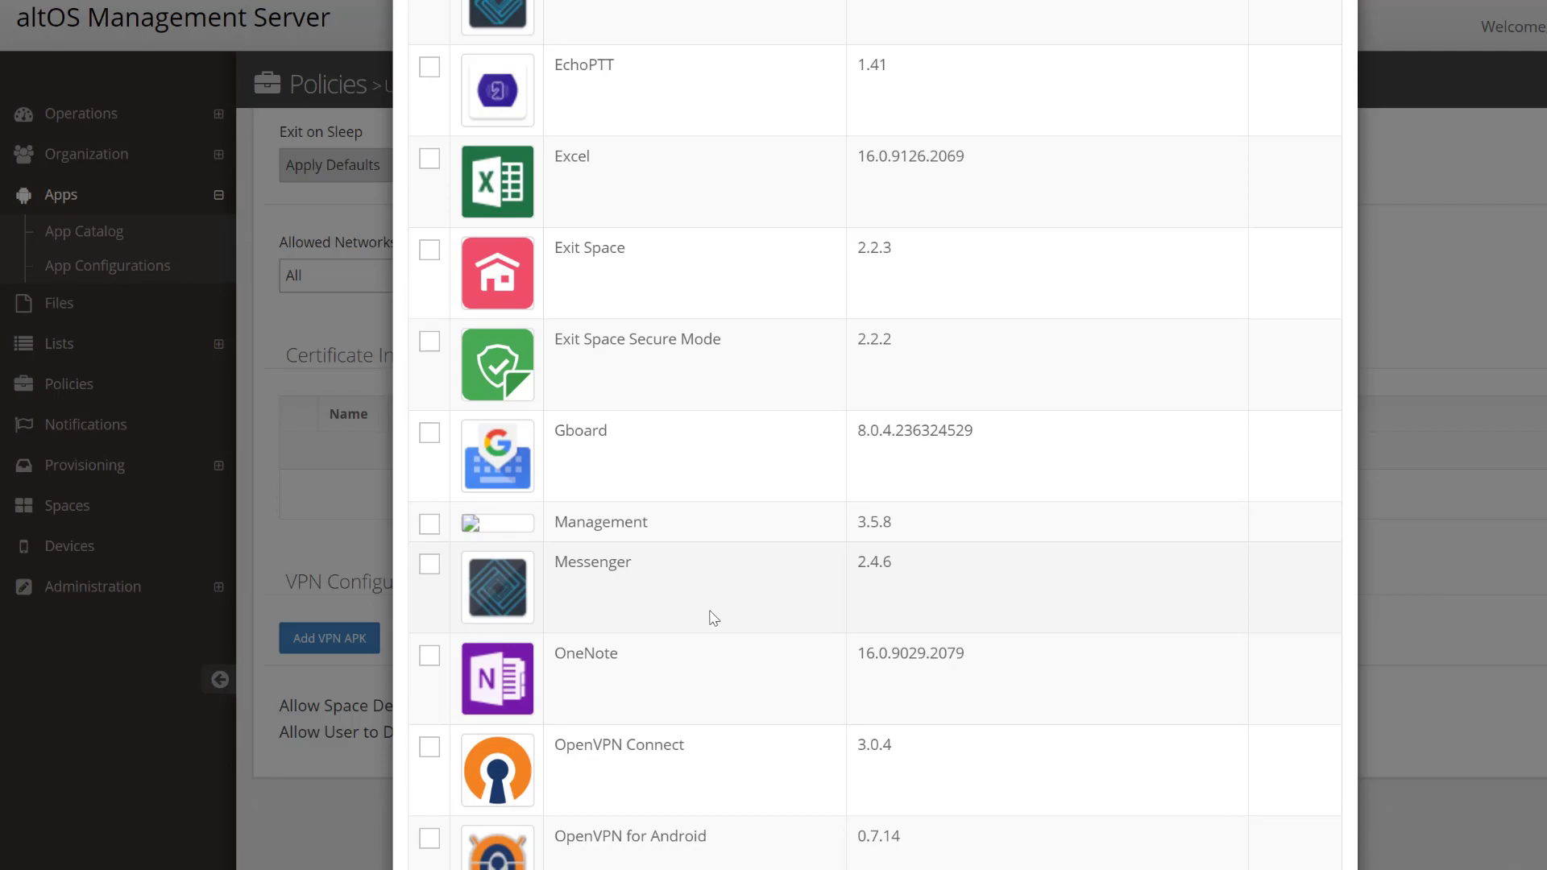
left_click(430, 747)
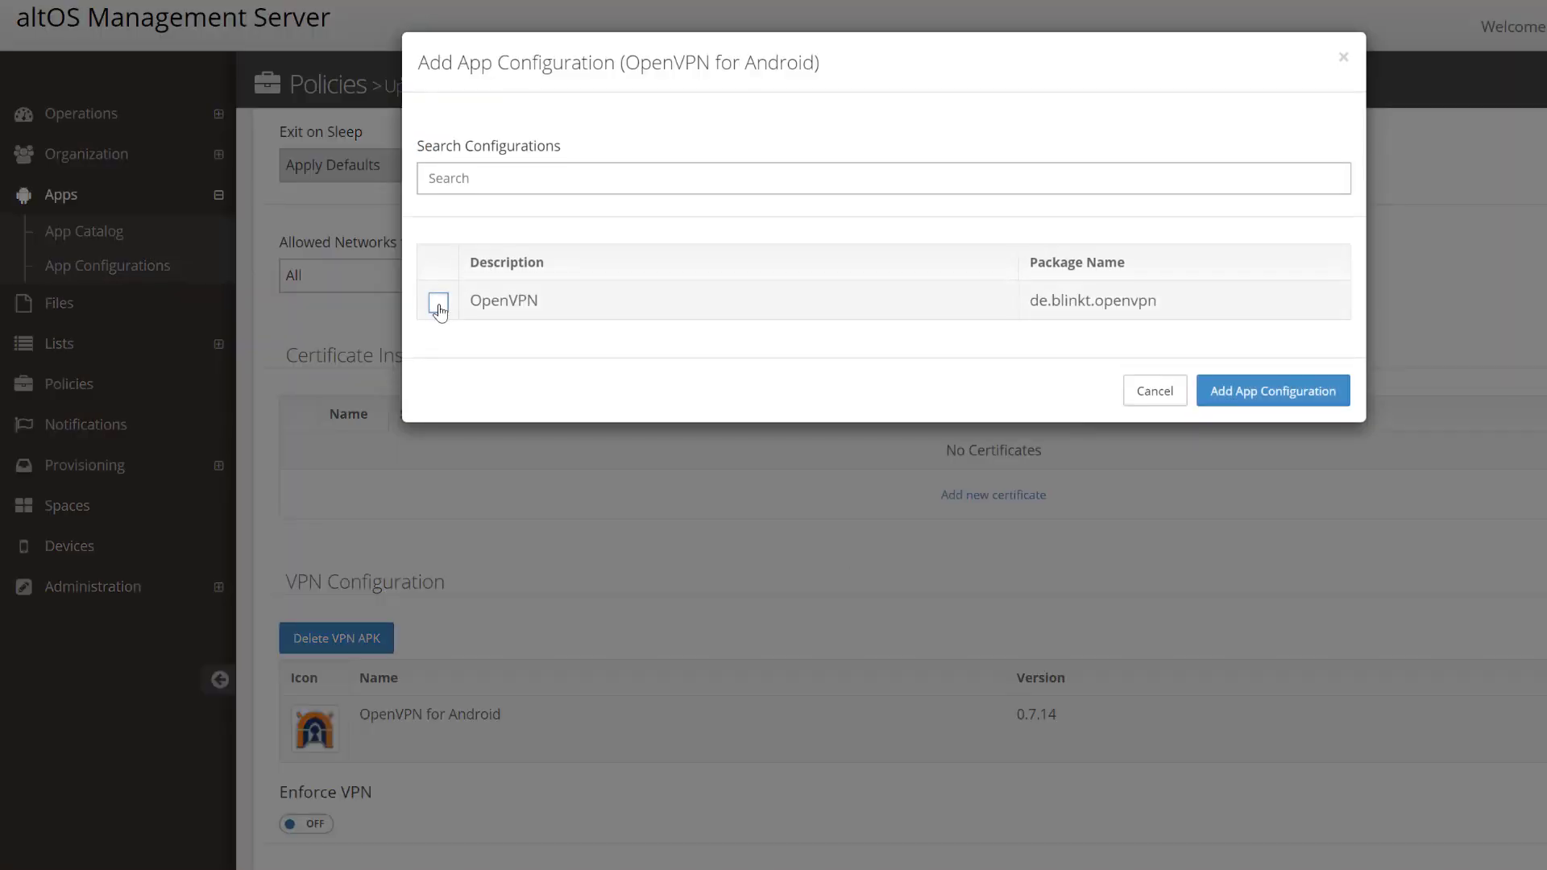
Step: Attach the OpenVPN app configuration and turn Enforce VPN on
left_click(438, 304)
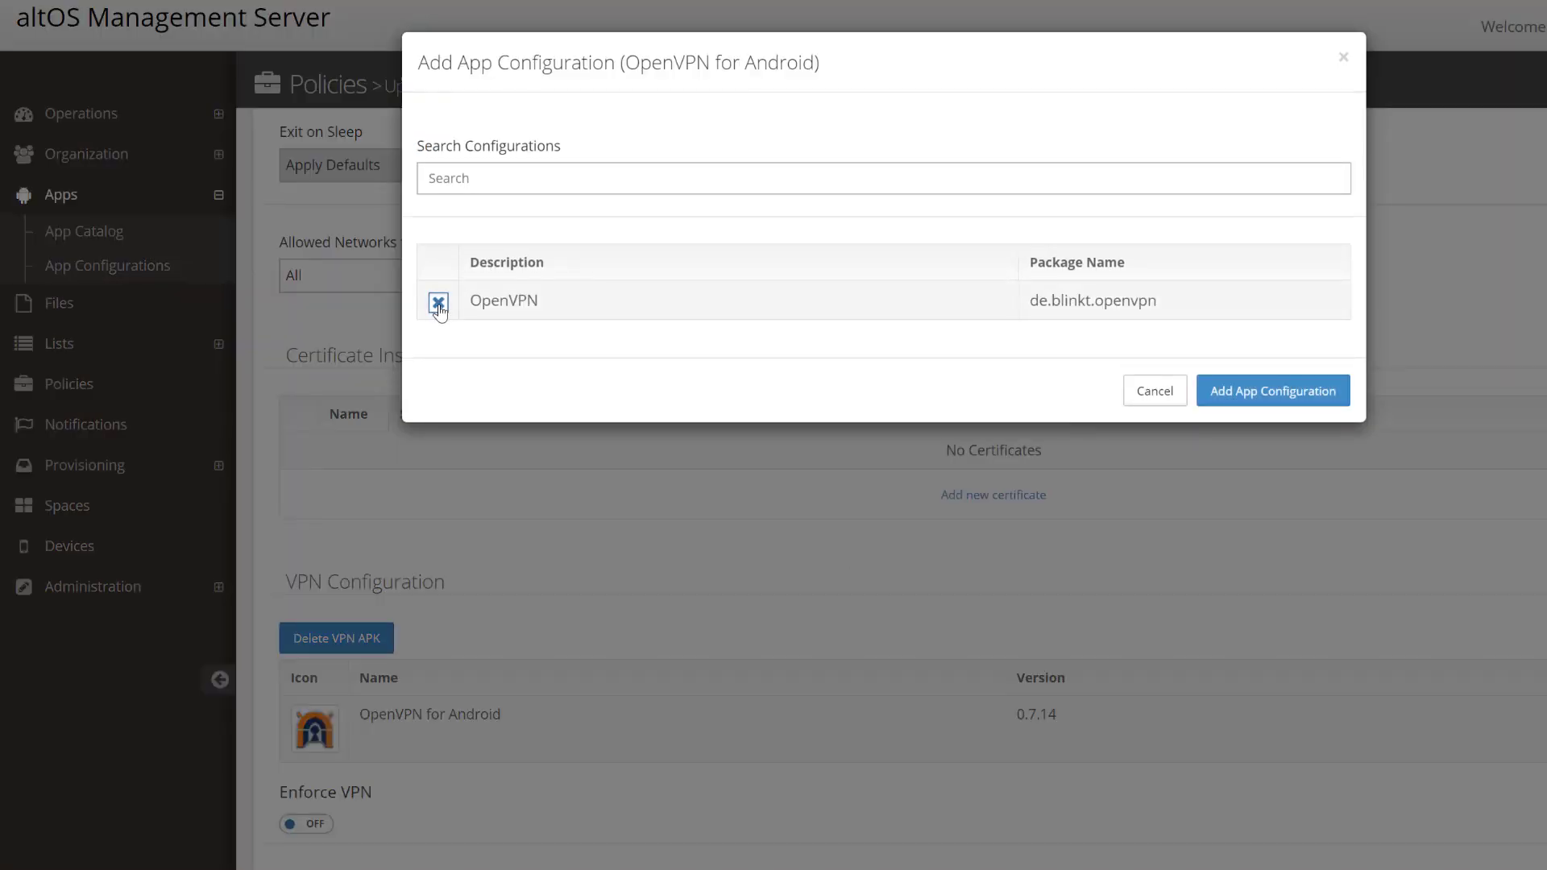
left_click(1248, 395)
left_click(314, 827)
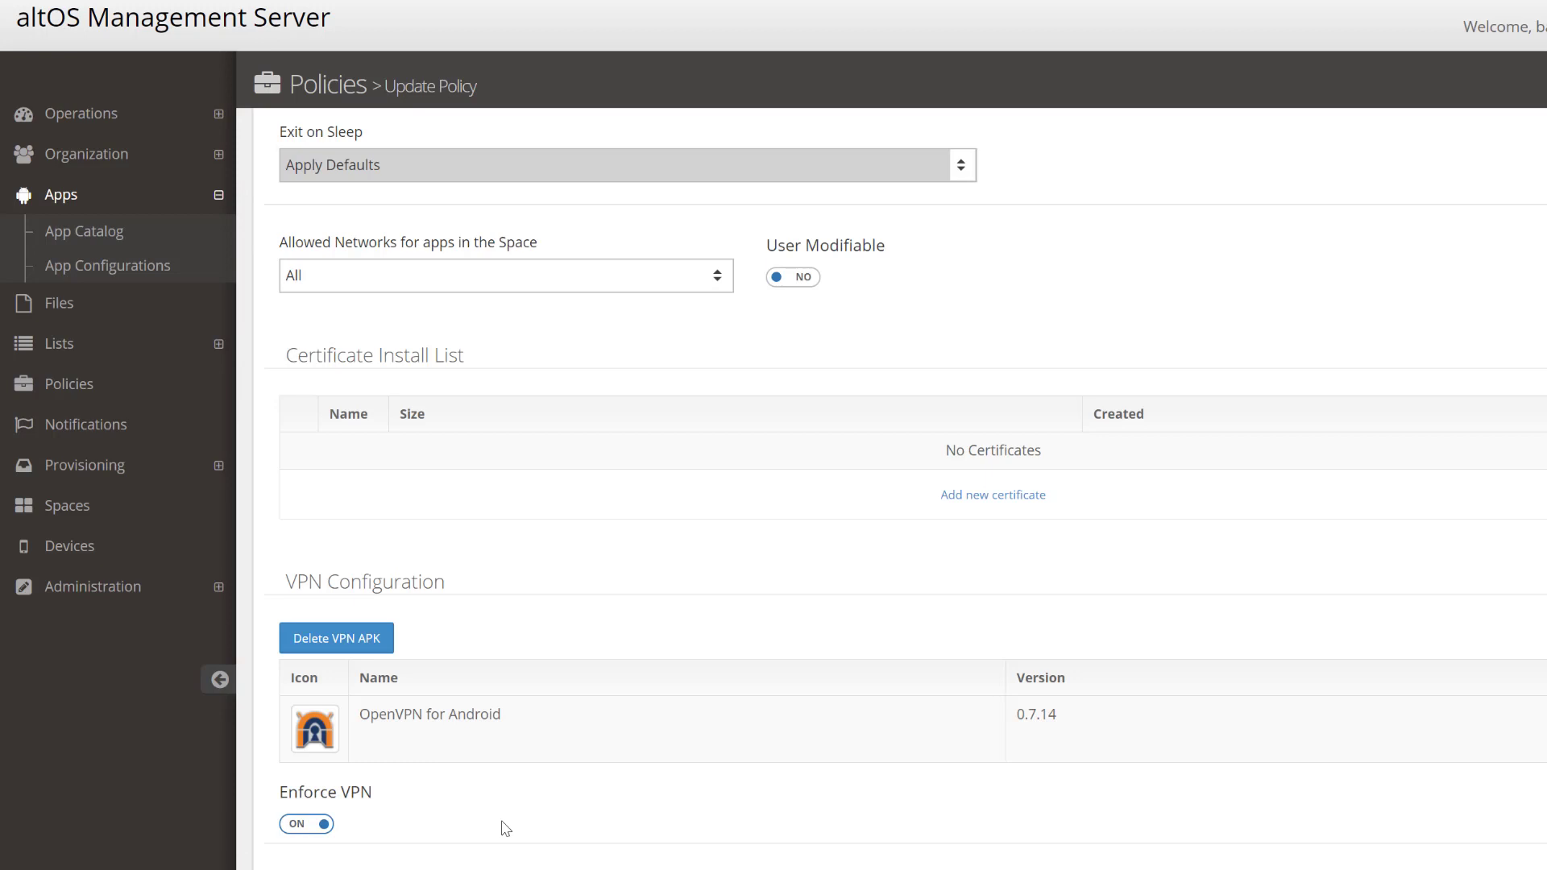
Step: Look over the policy's Disable Camera, WiFi and Cellular device options
scroll(1499, 415, "up", 15)
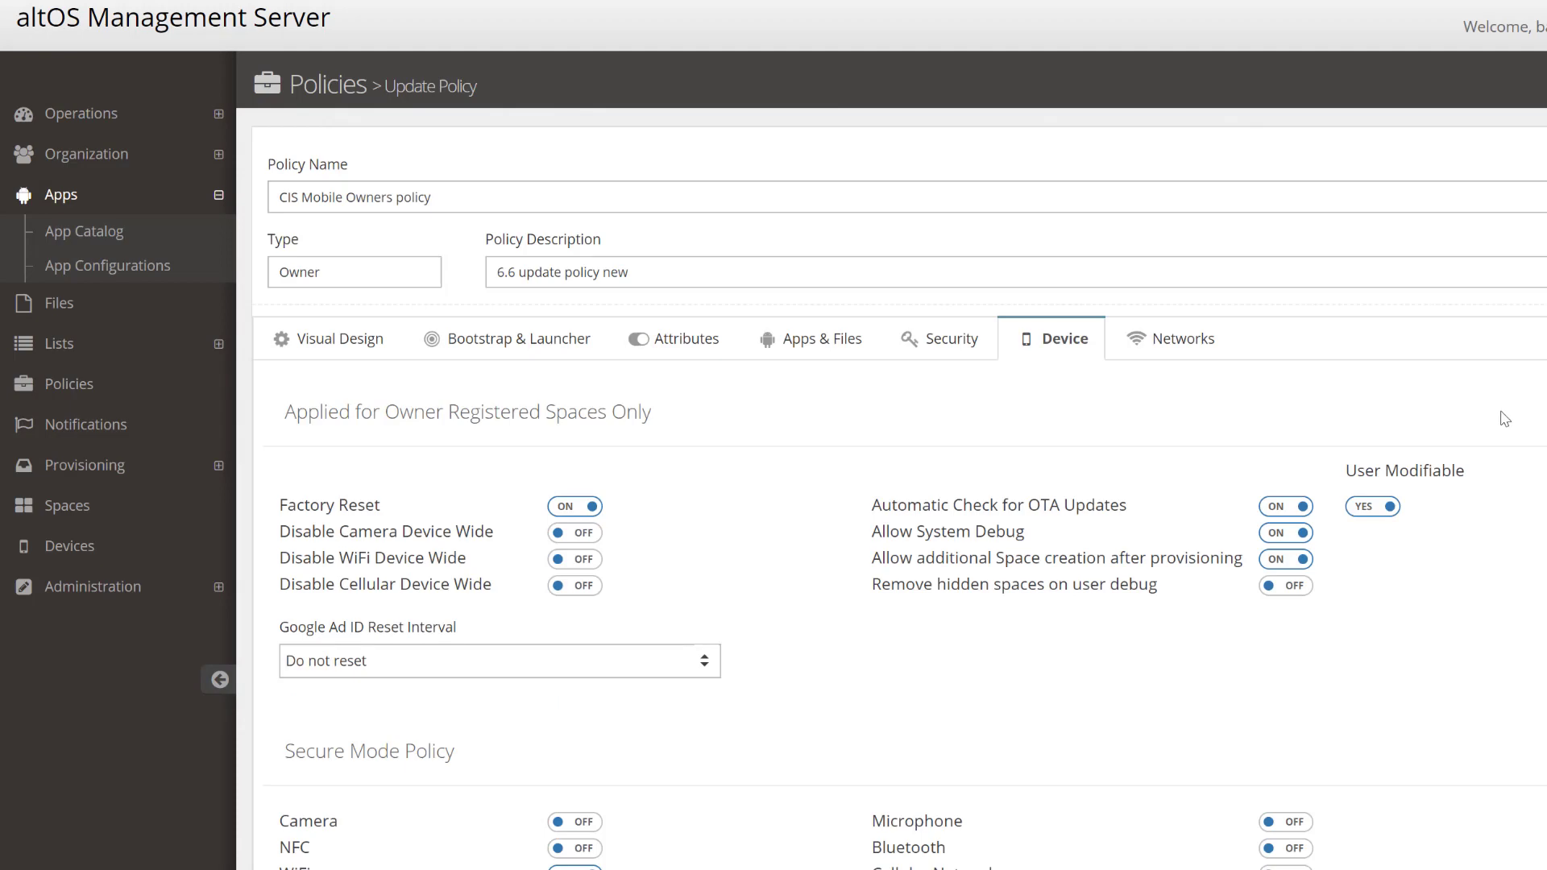
scroll(1504, 339, "down", 3)
mouse_move(397, 299)
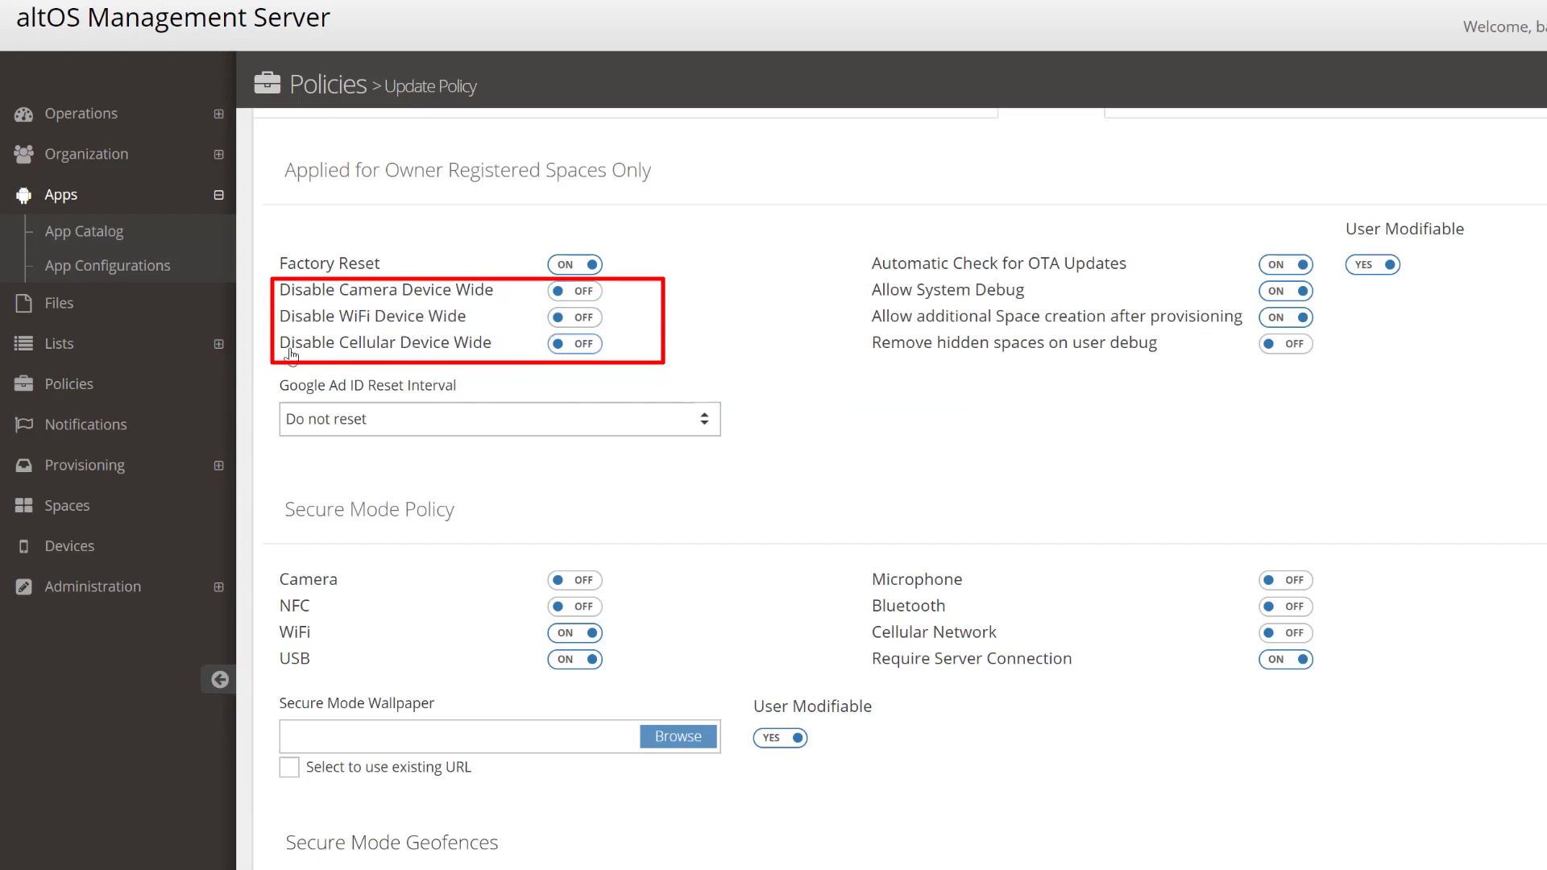
mouse_move(294, 353)
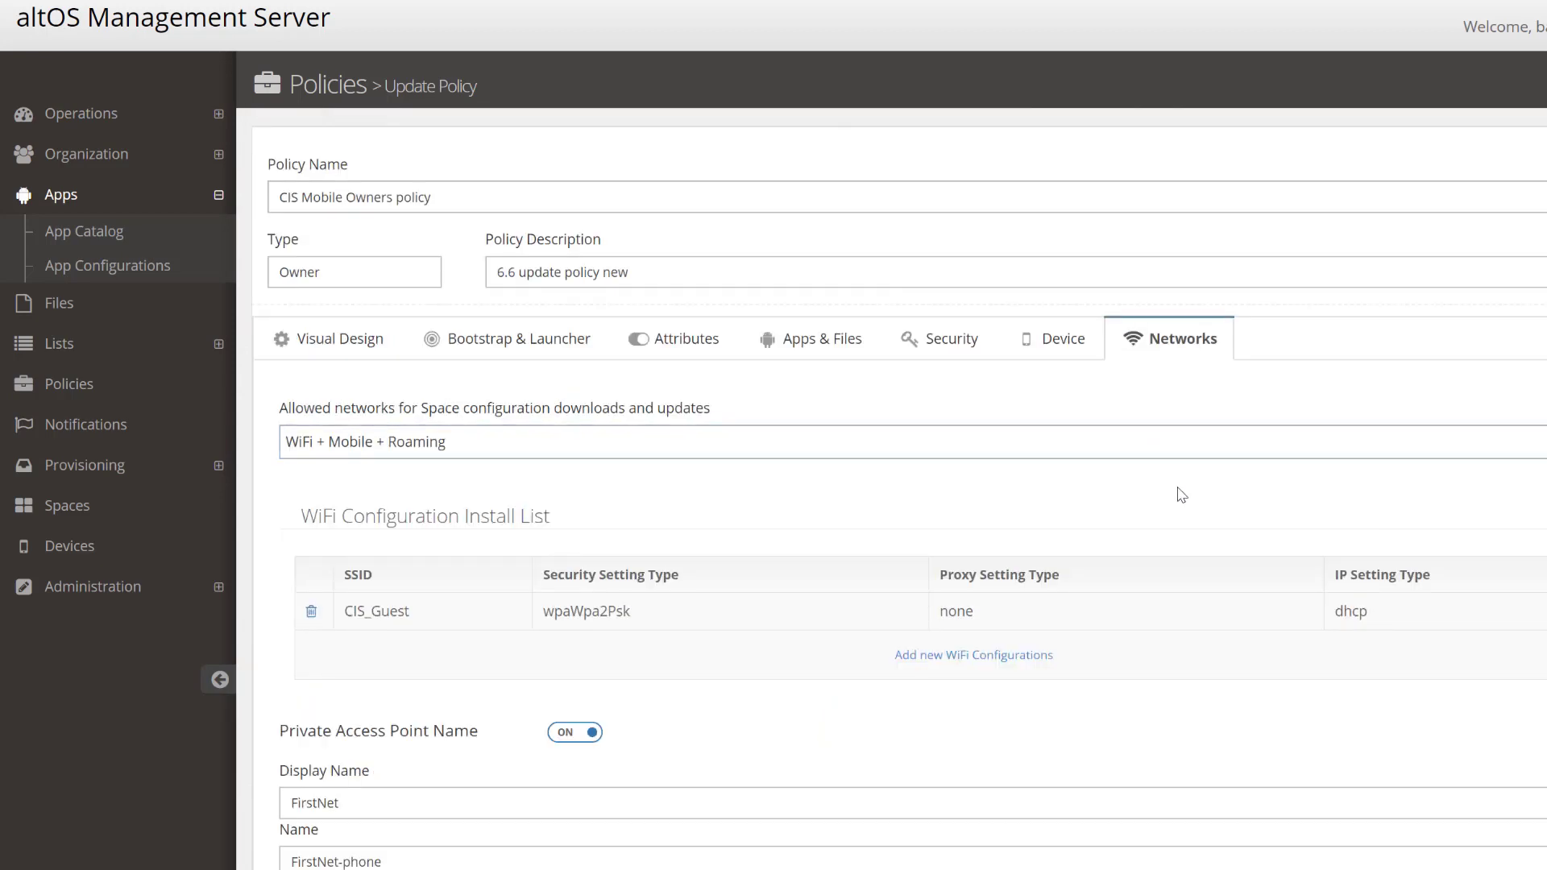
Step: Set the FirstNet private APN bearer to LTE, clearing Unspecified
scroll(1185, 484, "down", 5)
scroll(1250, 601, "down", 3)
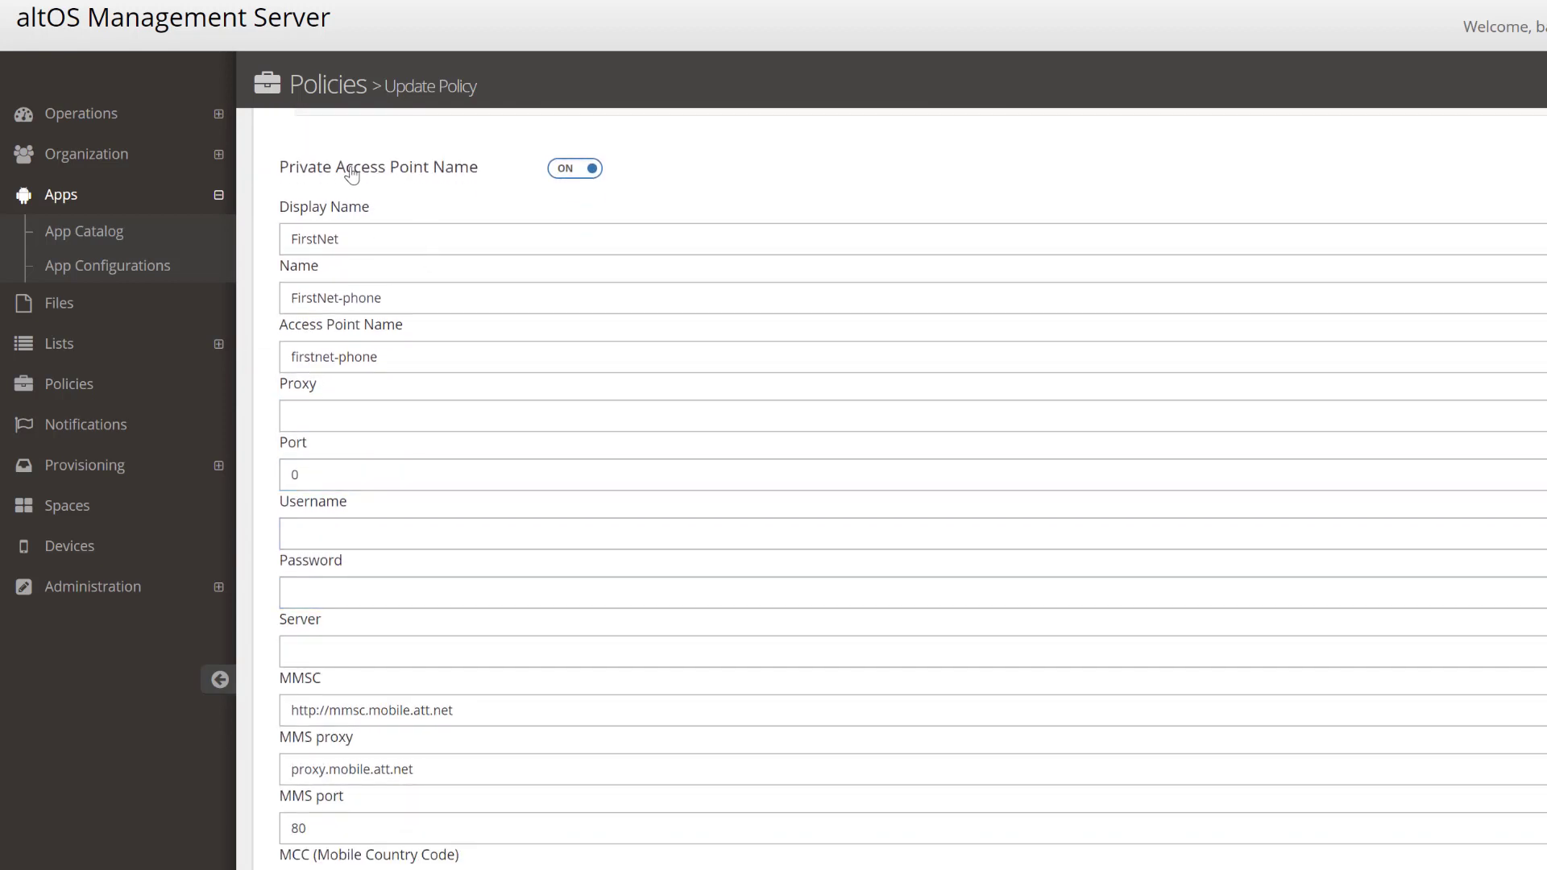
mouse_move(297, 174)
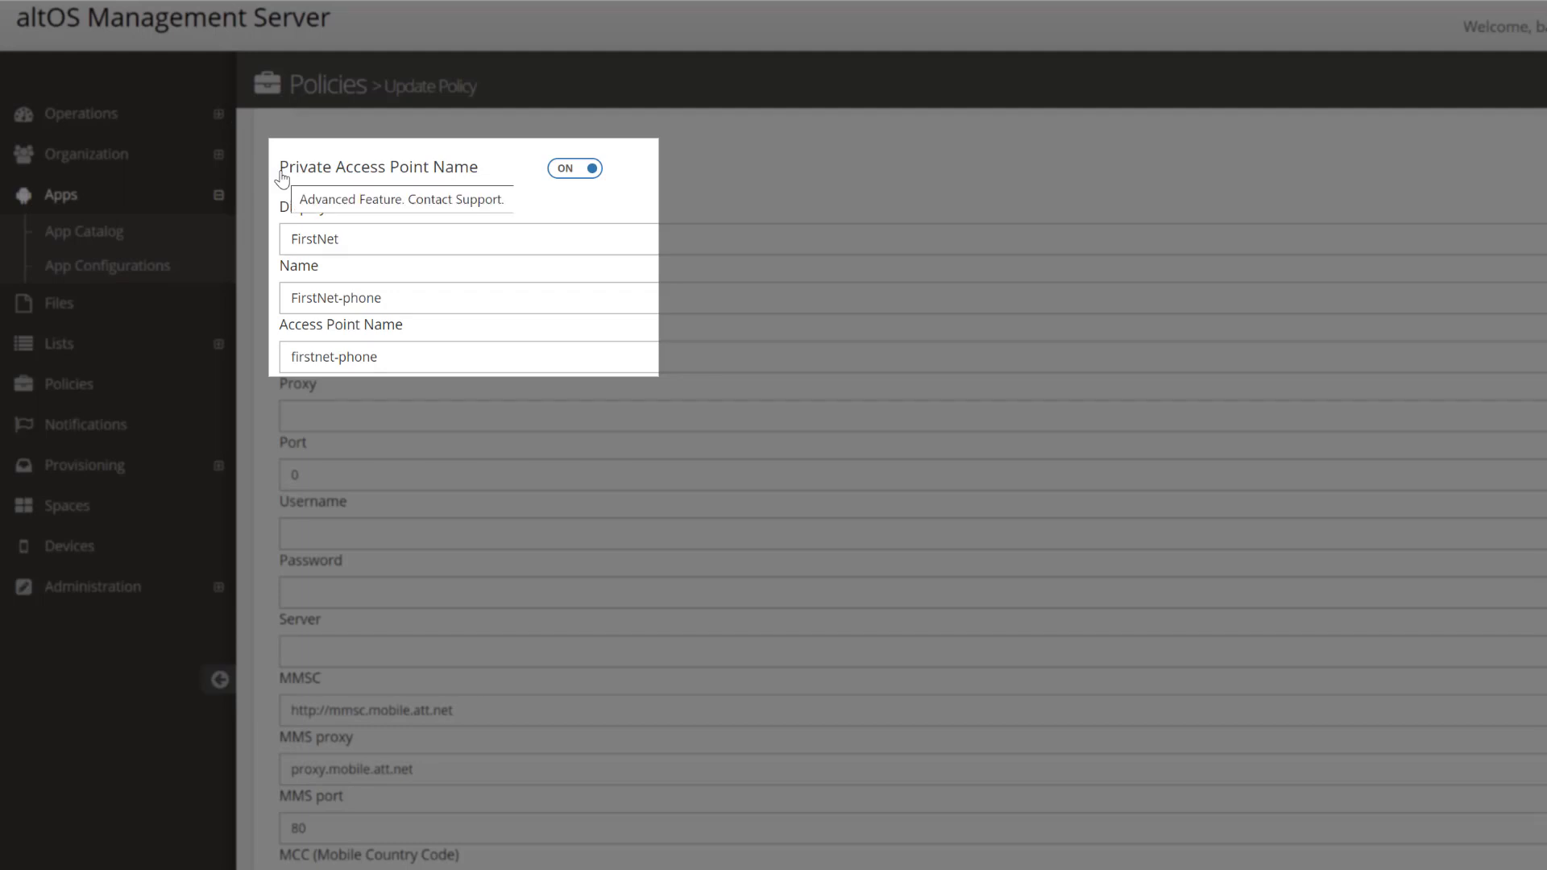
left_click(505, 248)
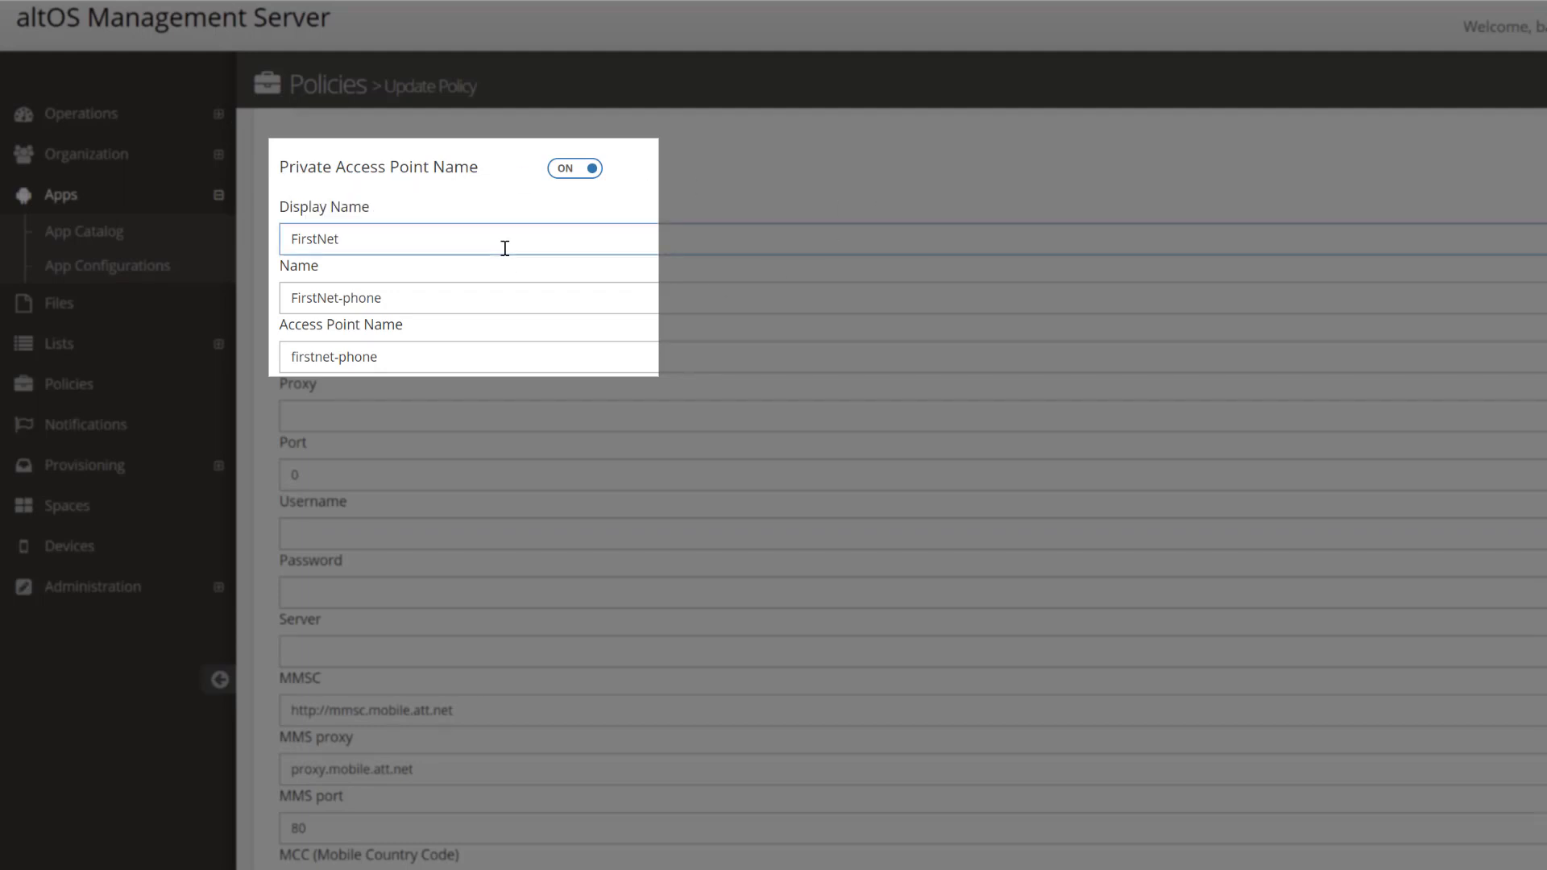
scroll(806, 484, "down", 9)
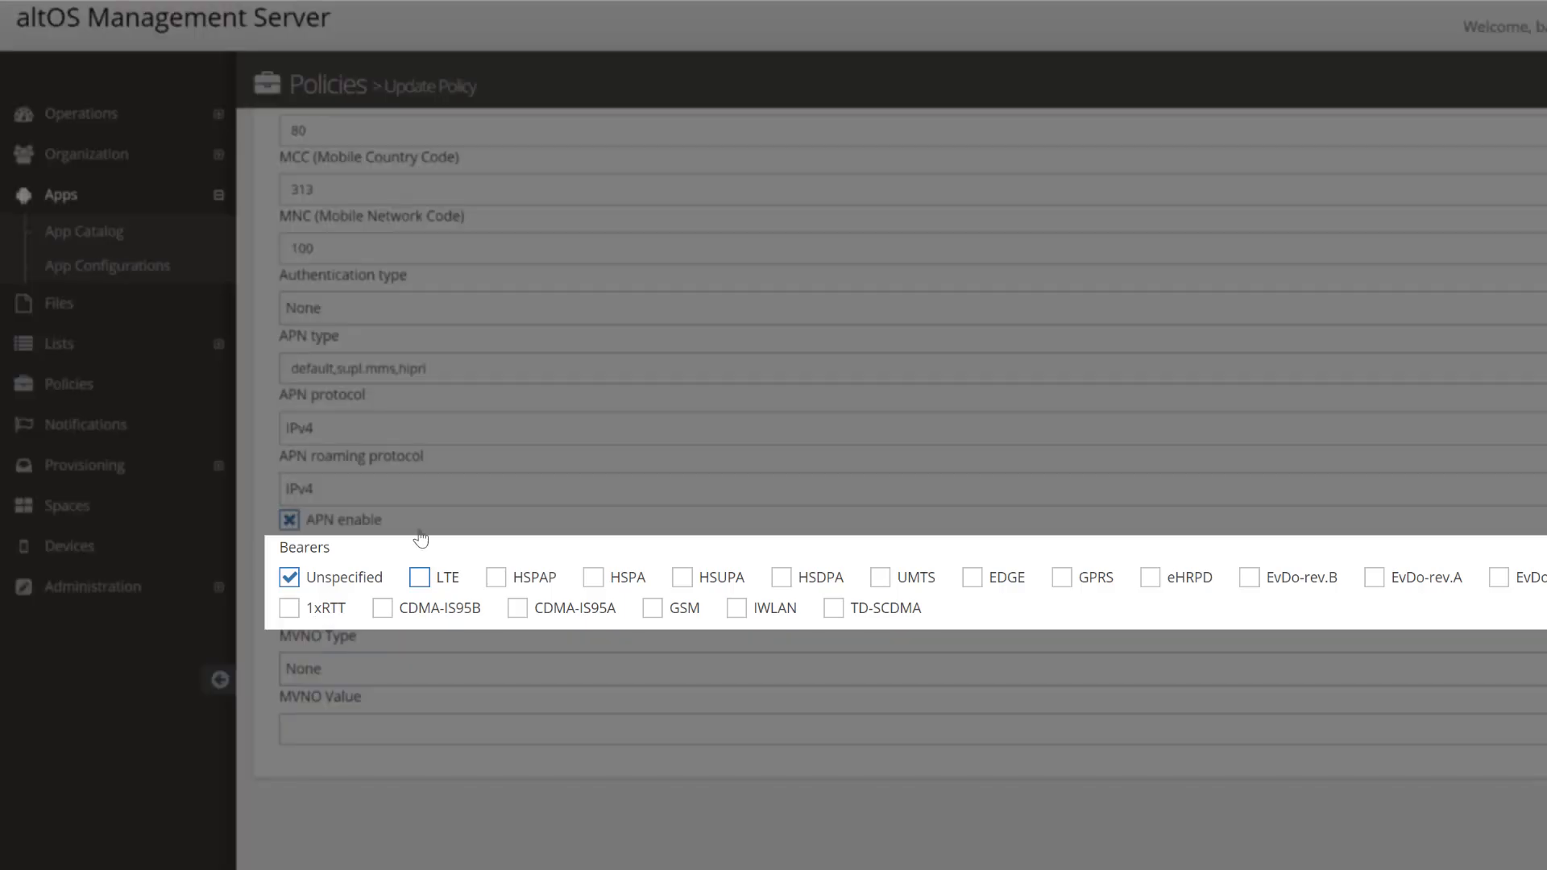
left_click(419, 577)
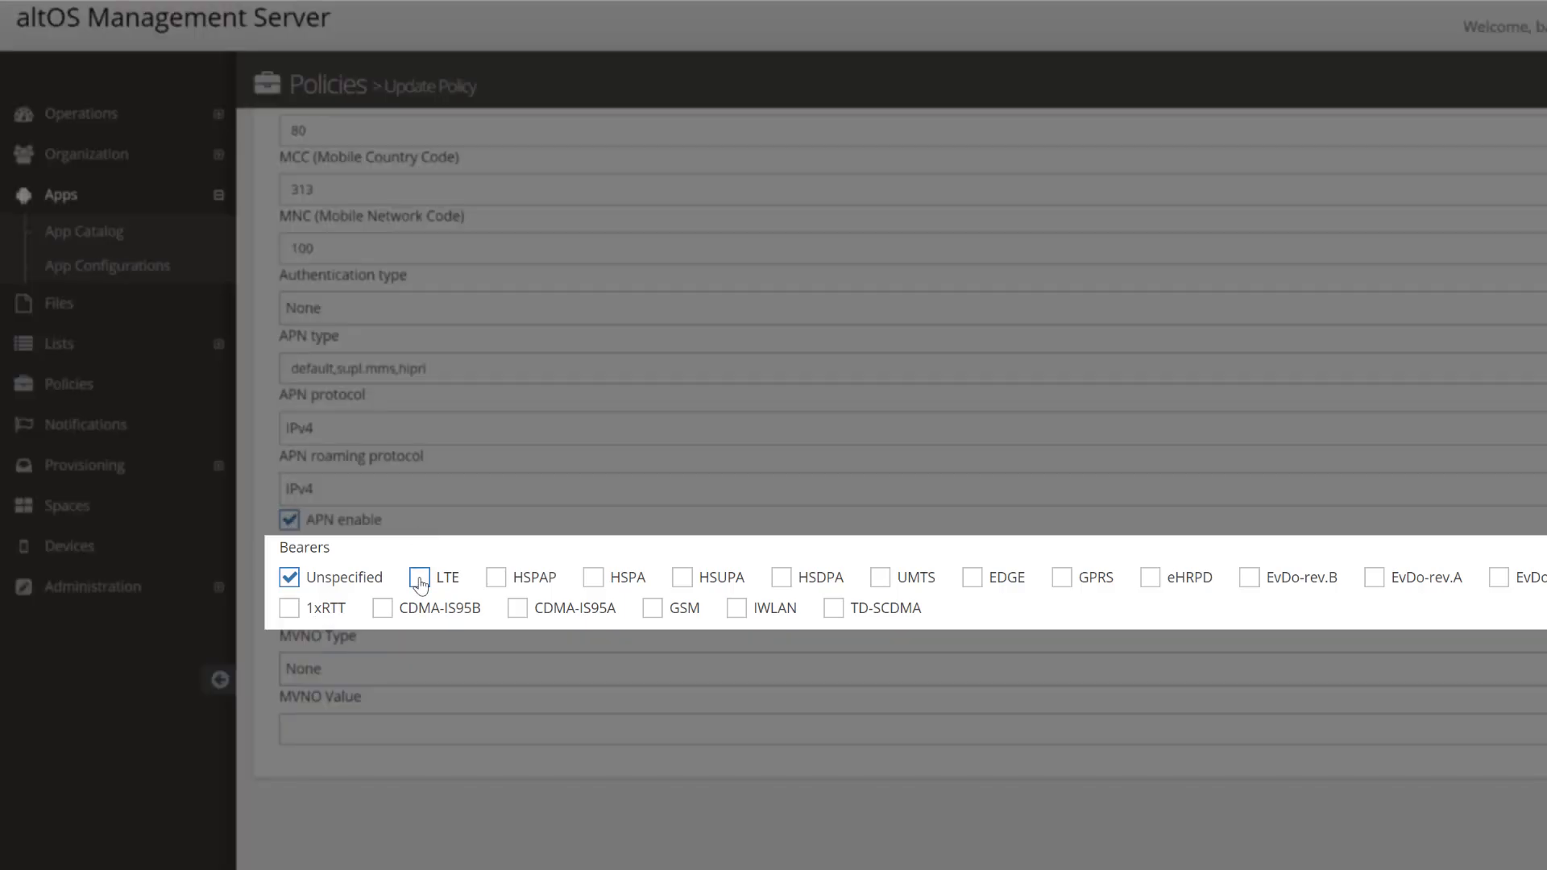
left_click(290, 580)
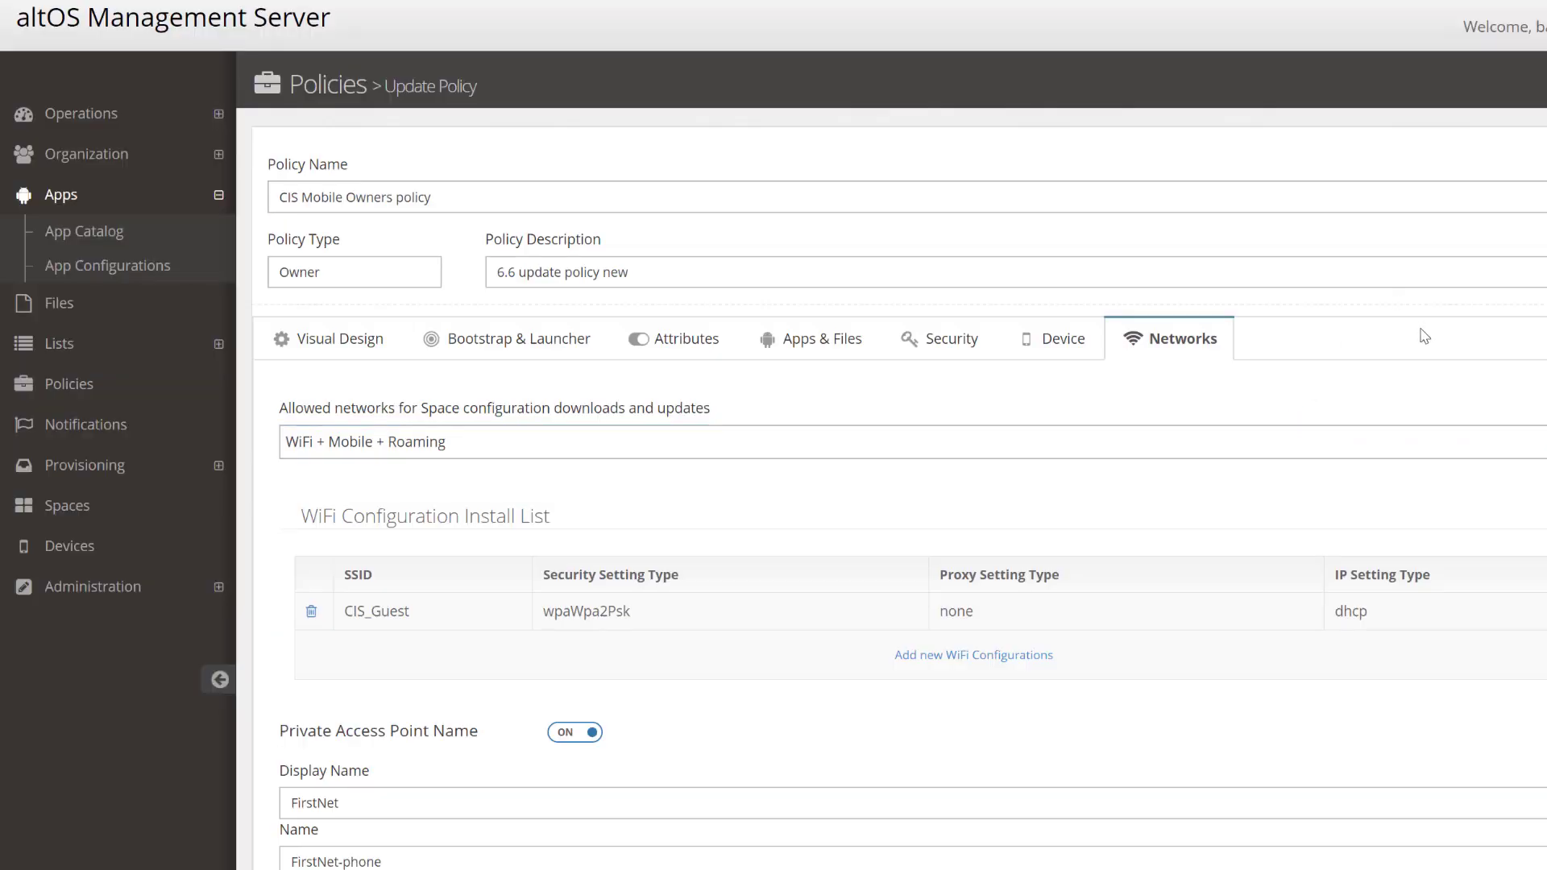
mouse_move(1141, 418)
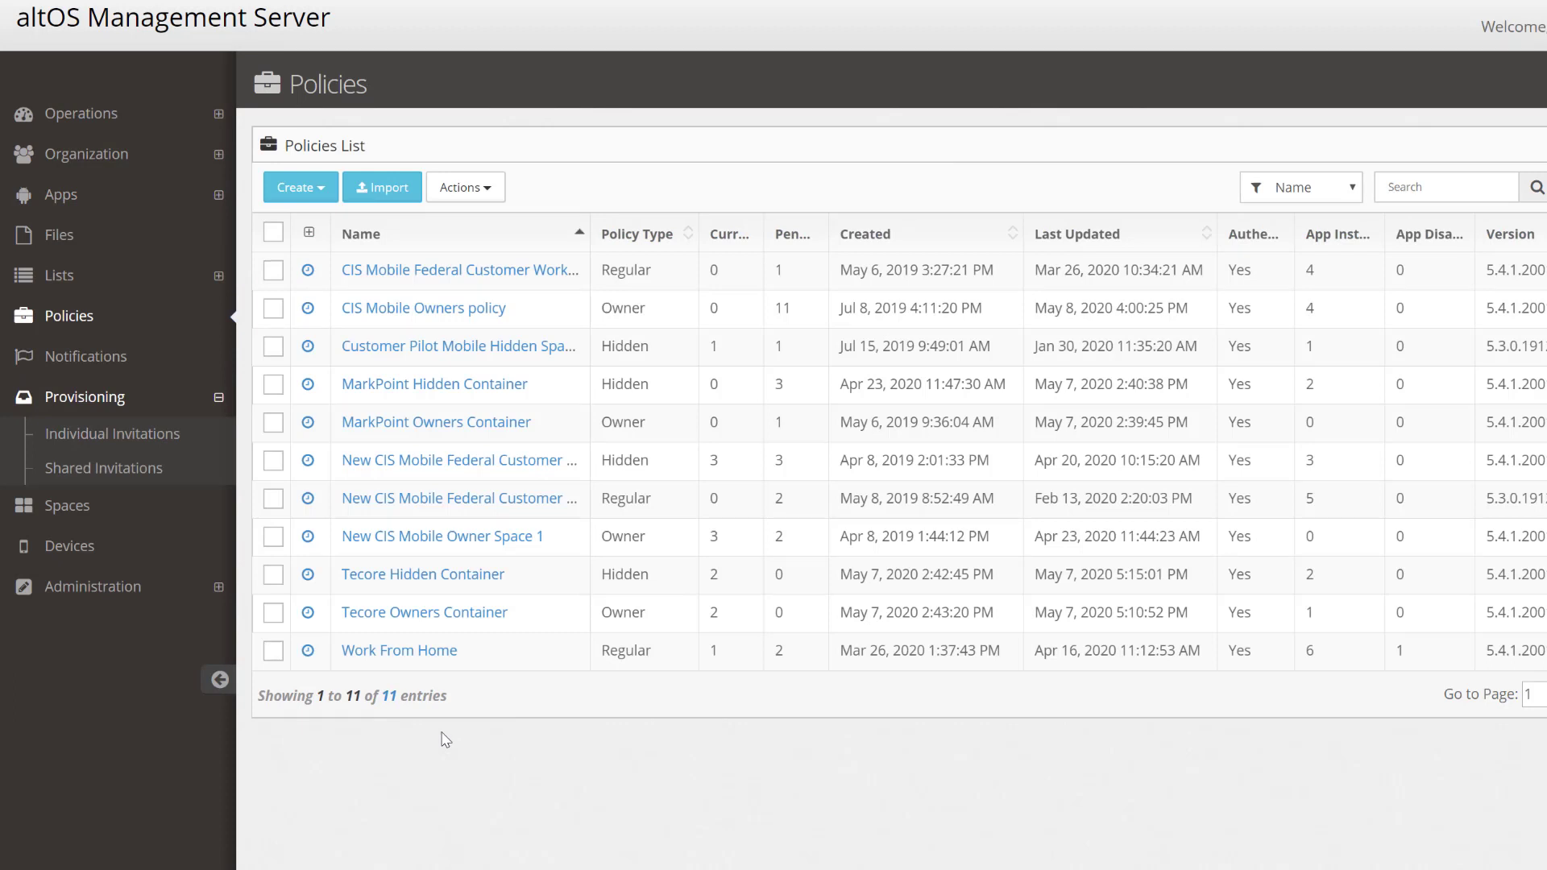
Step: Create a shared invitation with description 'General Use' and the Work From Home policy
left_click(103, 468)
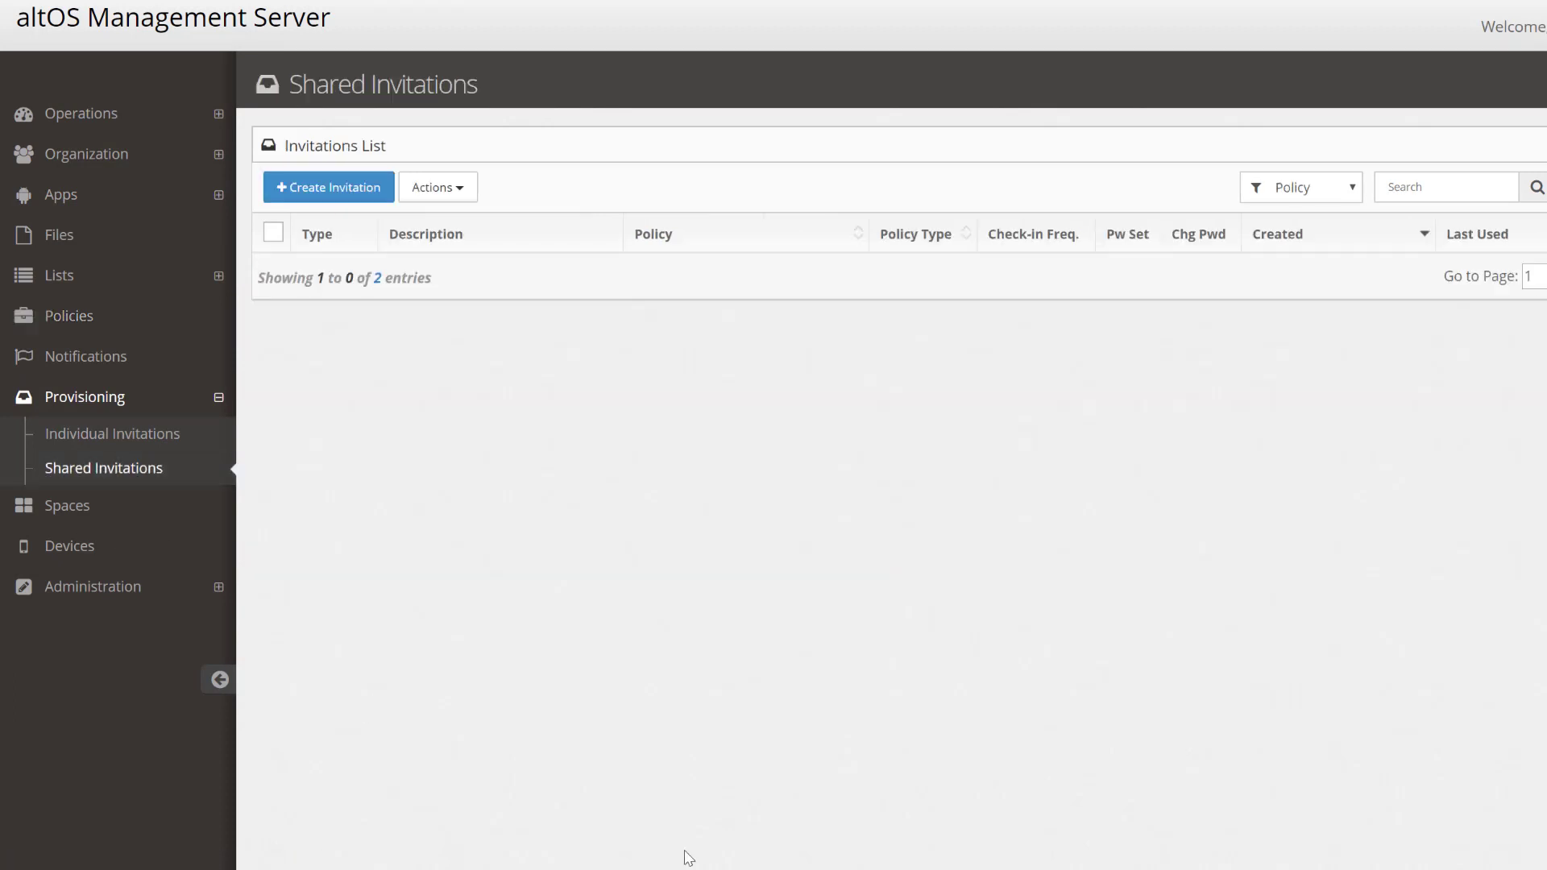
left_click(337, 188)
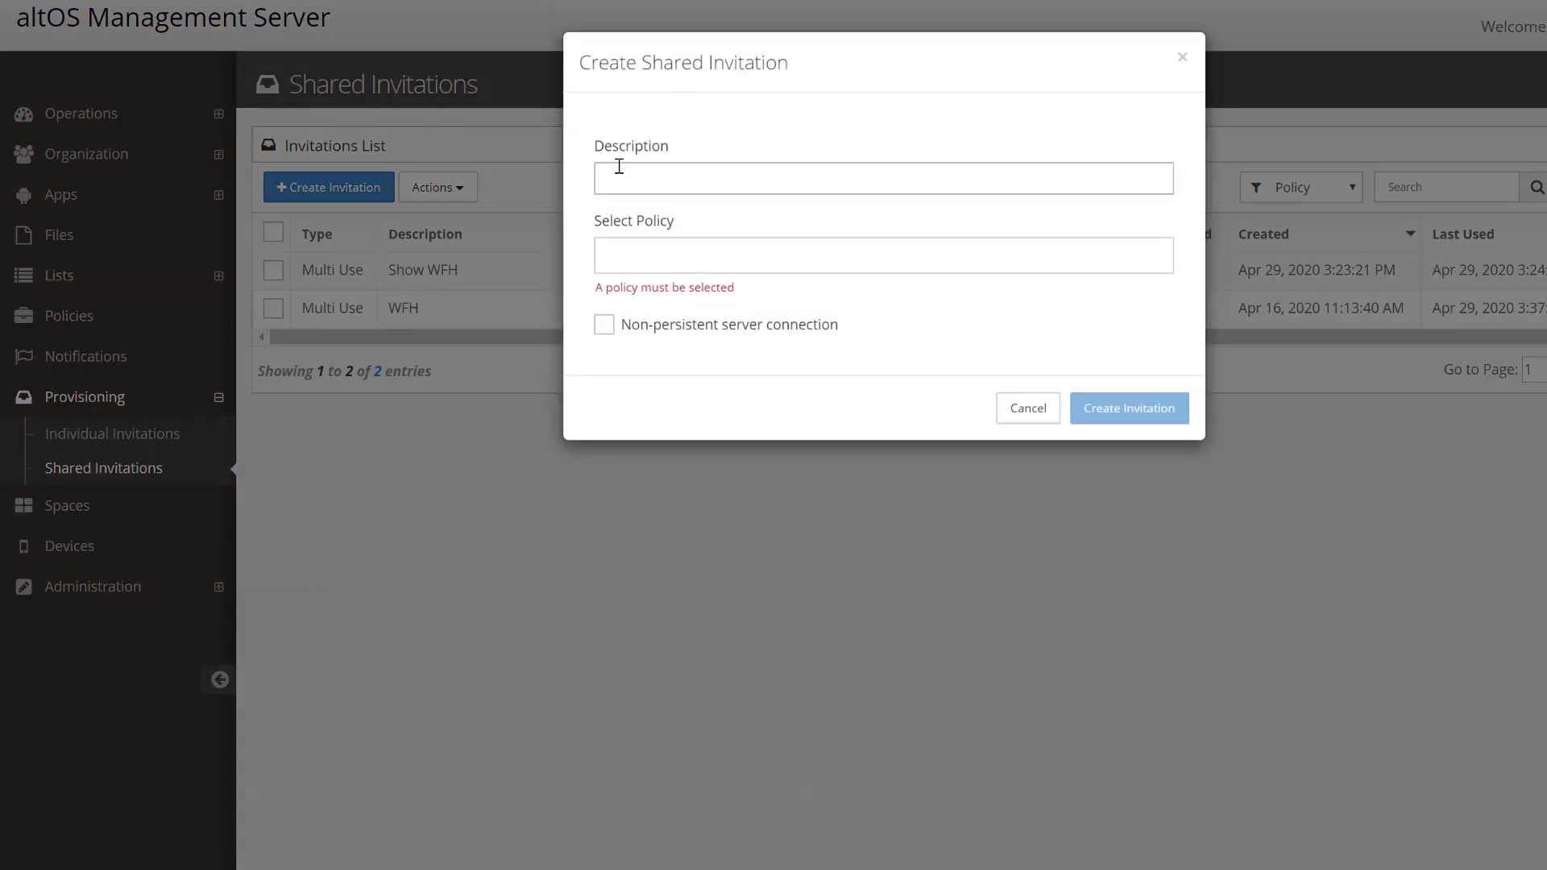
left_click(638, 179)
type("General")
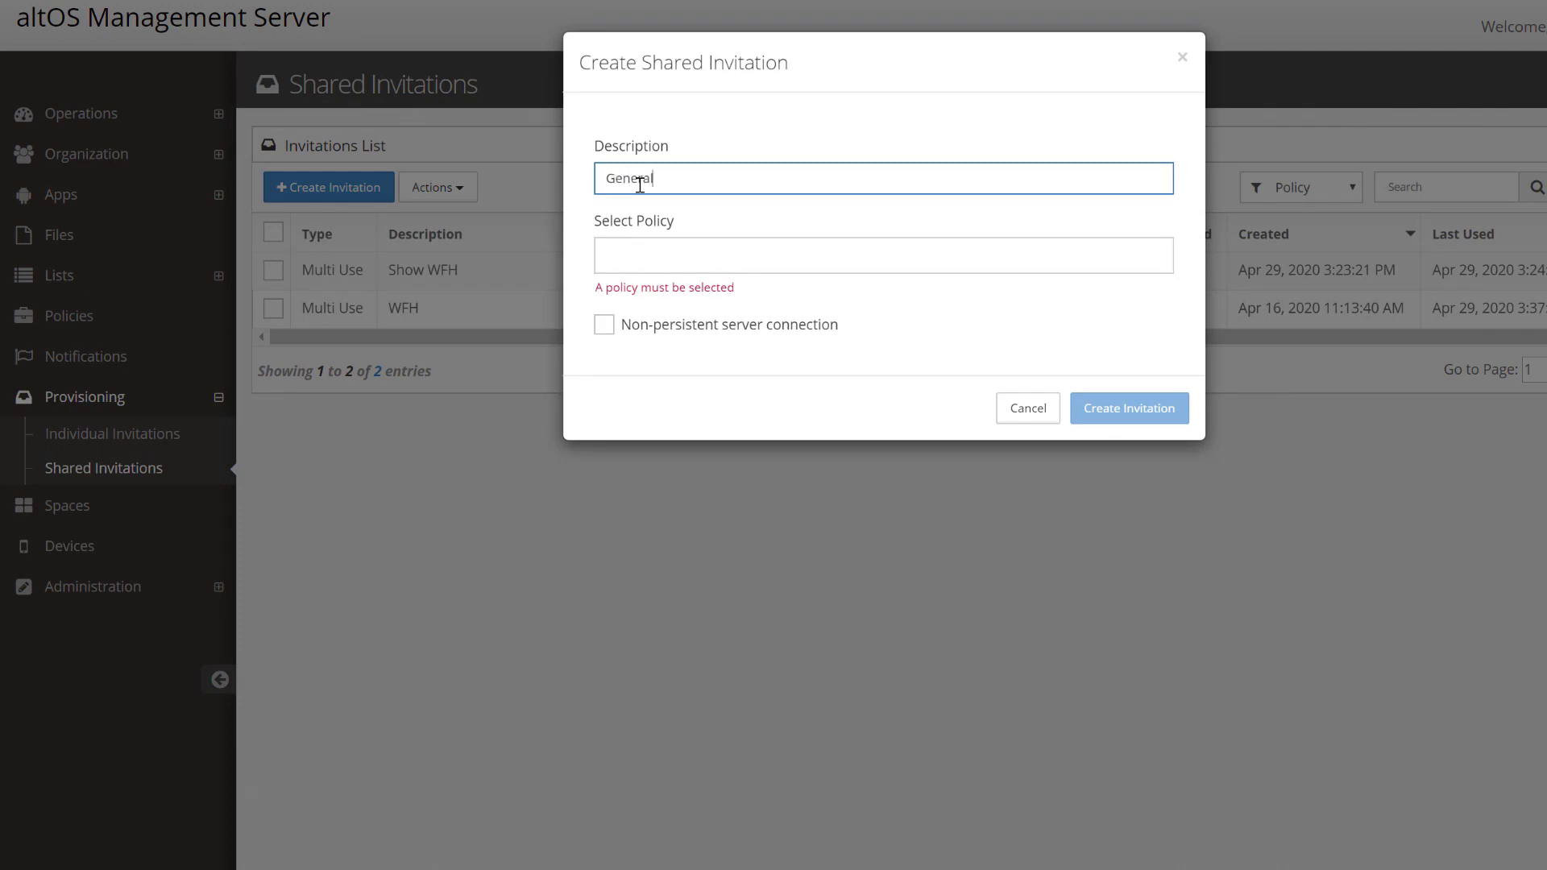
type(" Use")
left_click(631, 256)
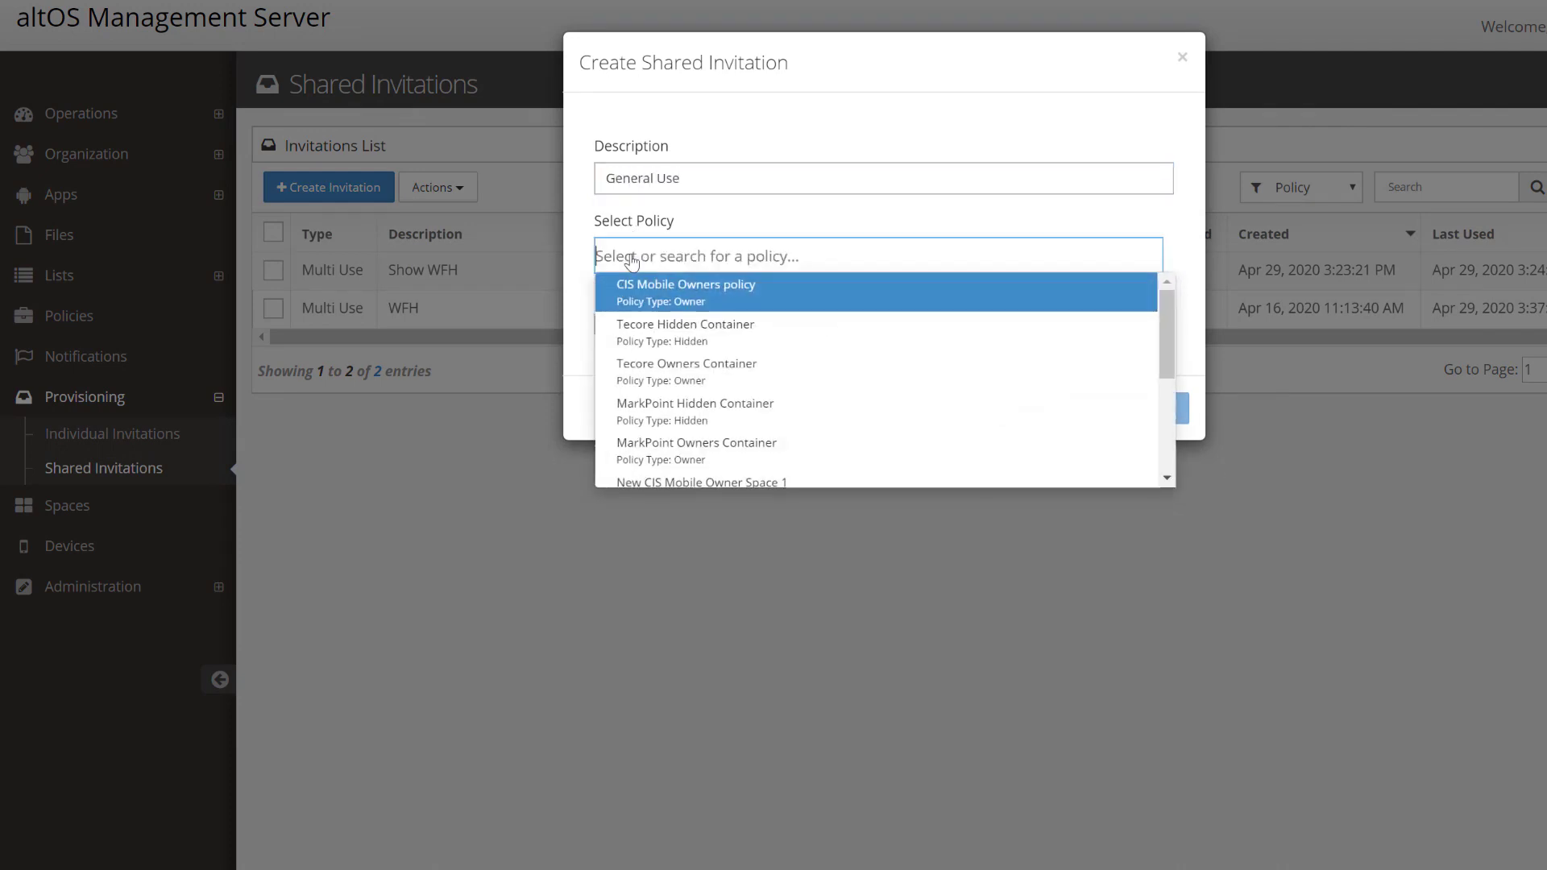
scroll(662, 459, "down", 3)
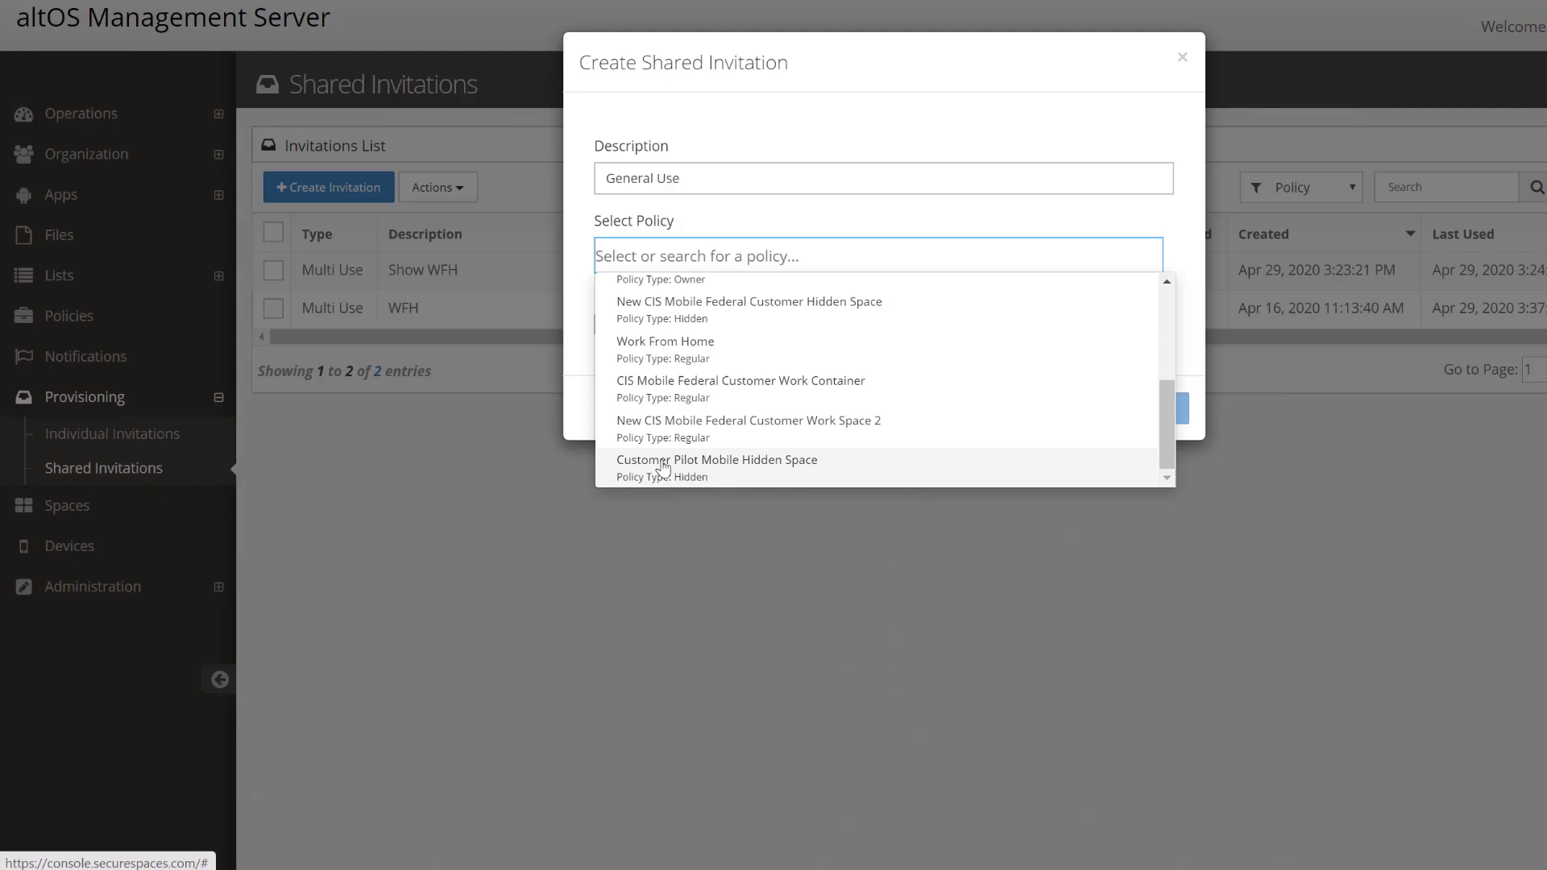
left_click(656, 352)
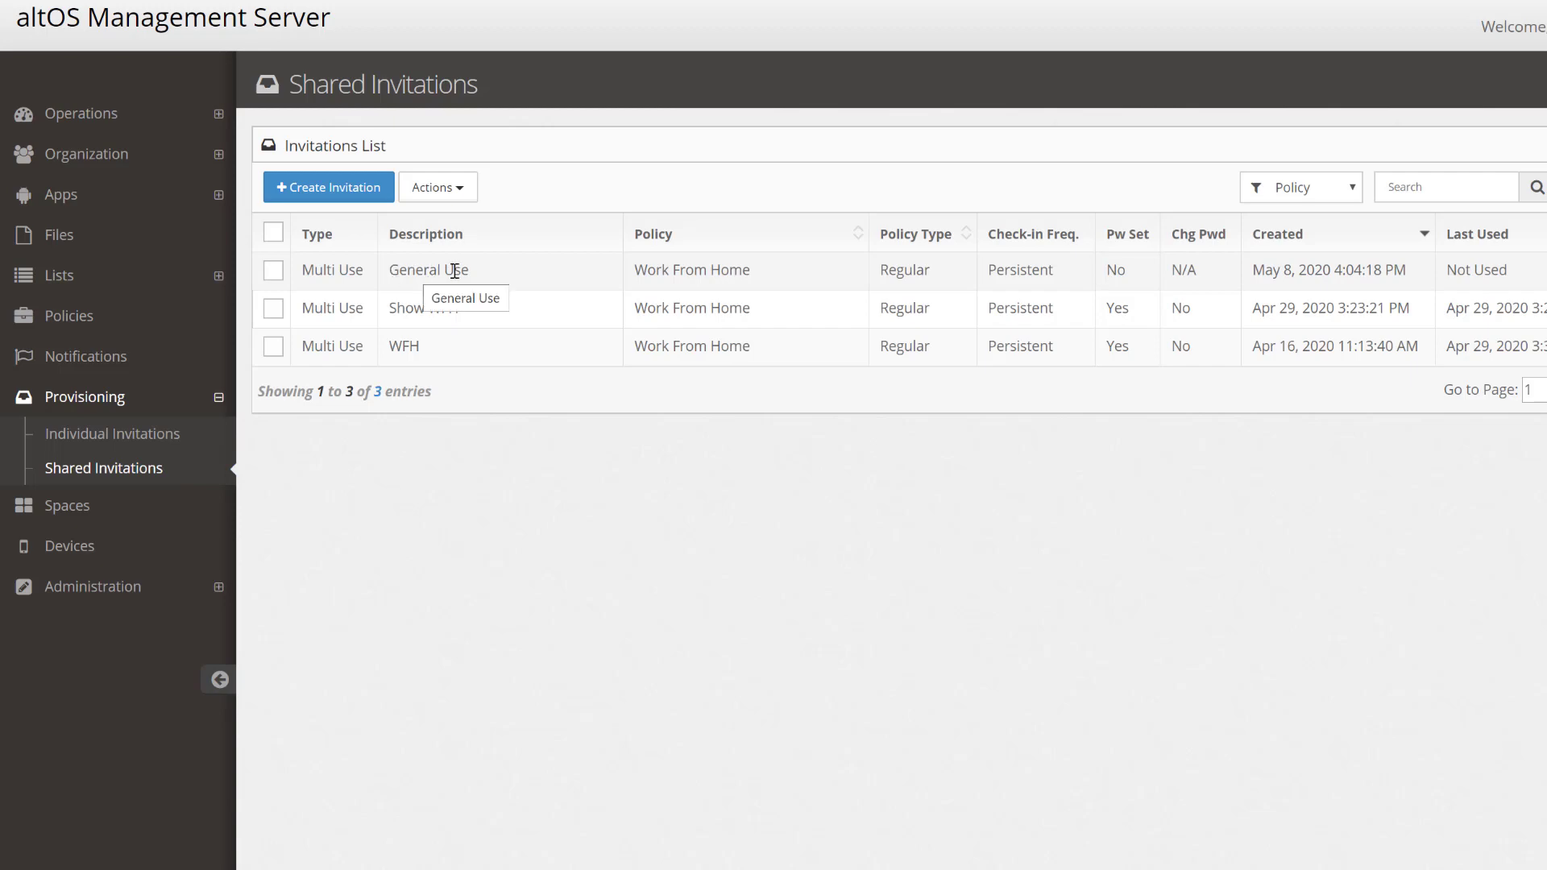
left_click(79, 551)
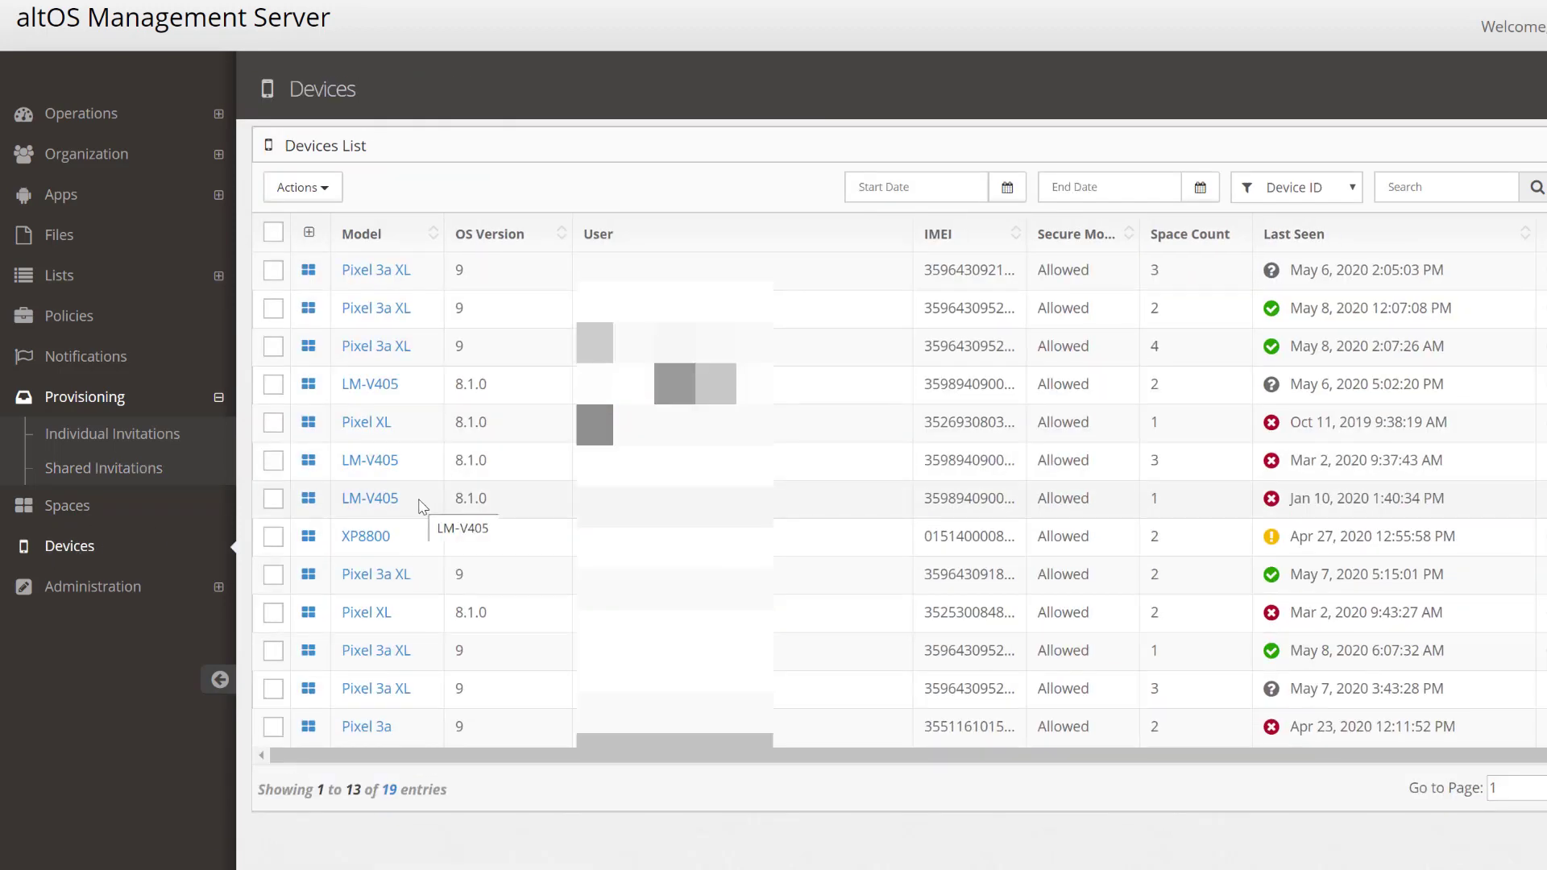
Step: Provision a space from the General Use Work From Home invitation to the three Pixel 3a XL devices
left_click(273, 274)
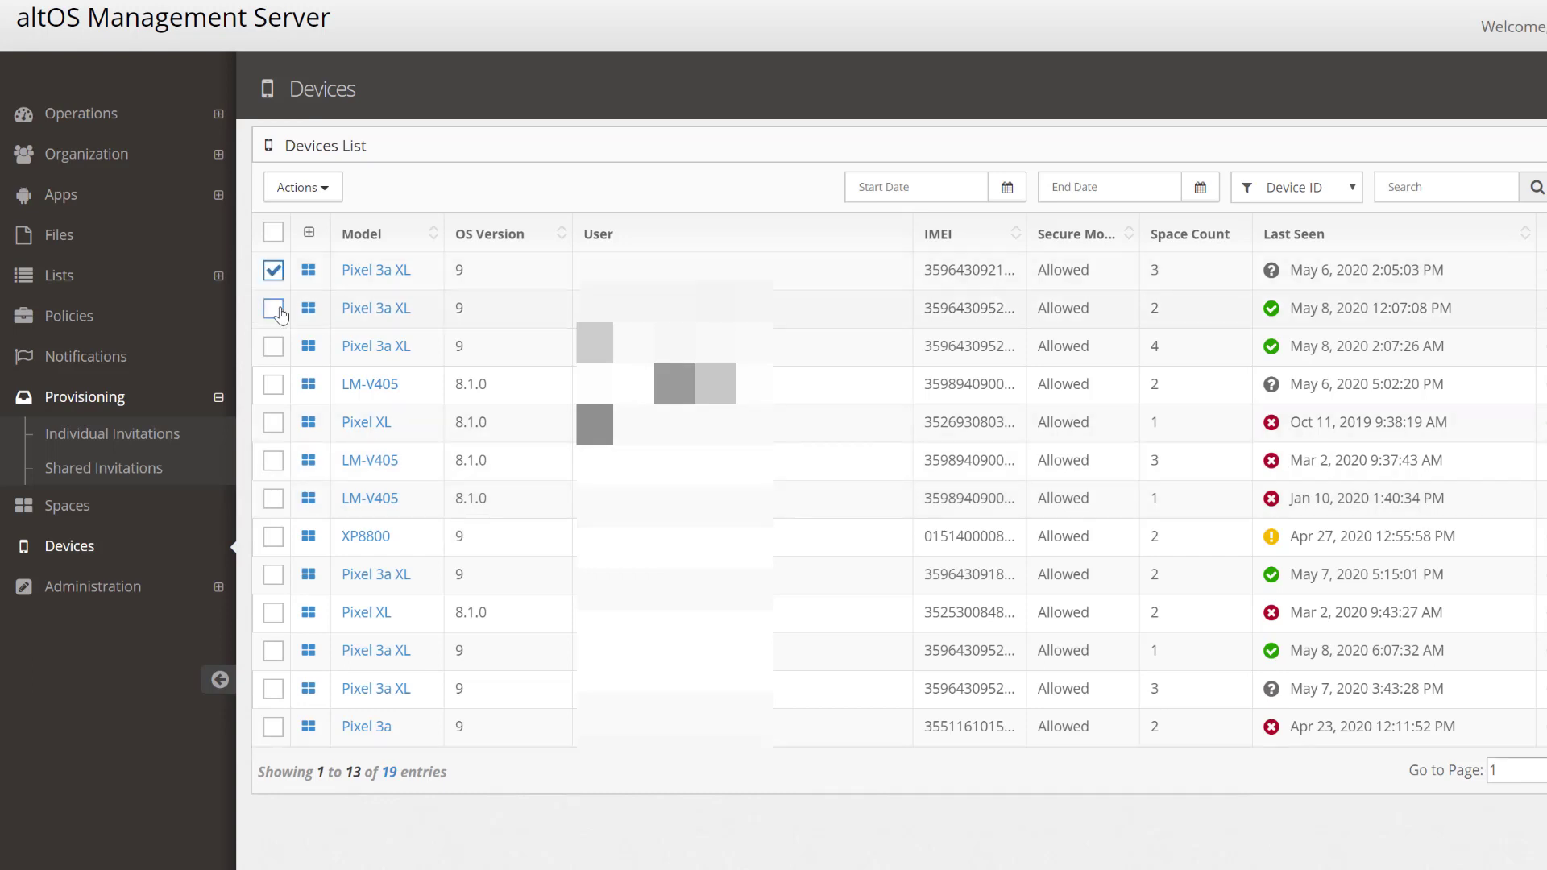
left_click(273, 233)
left_click(273, 233)
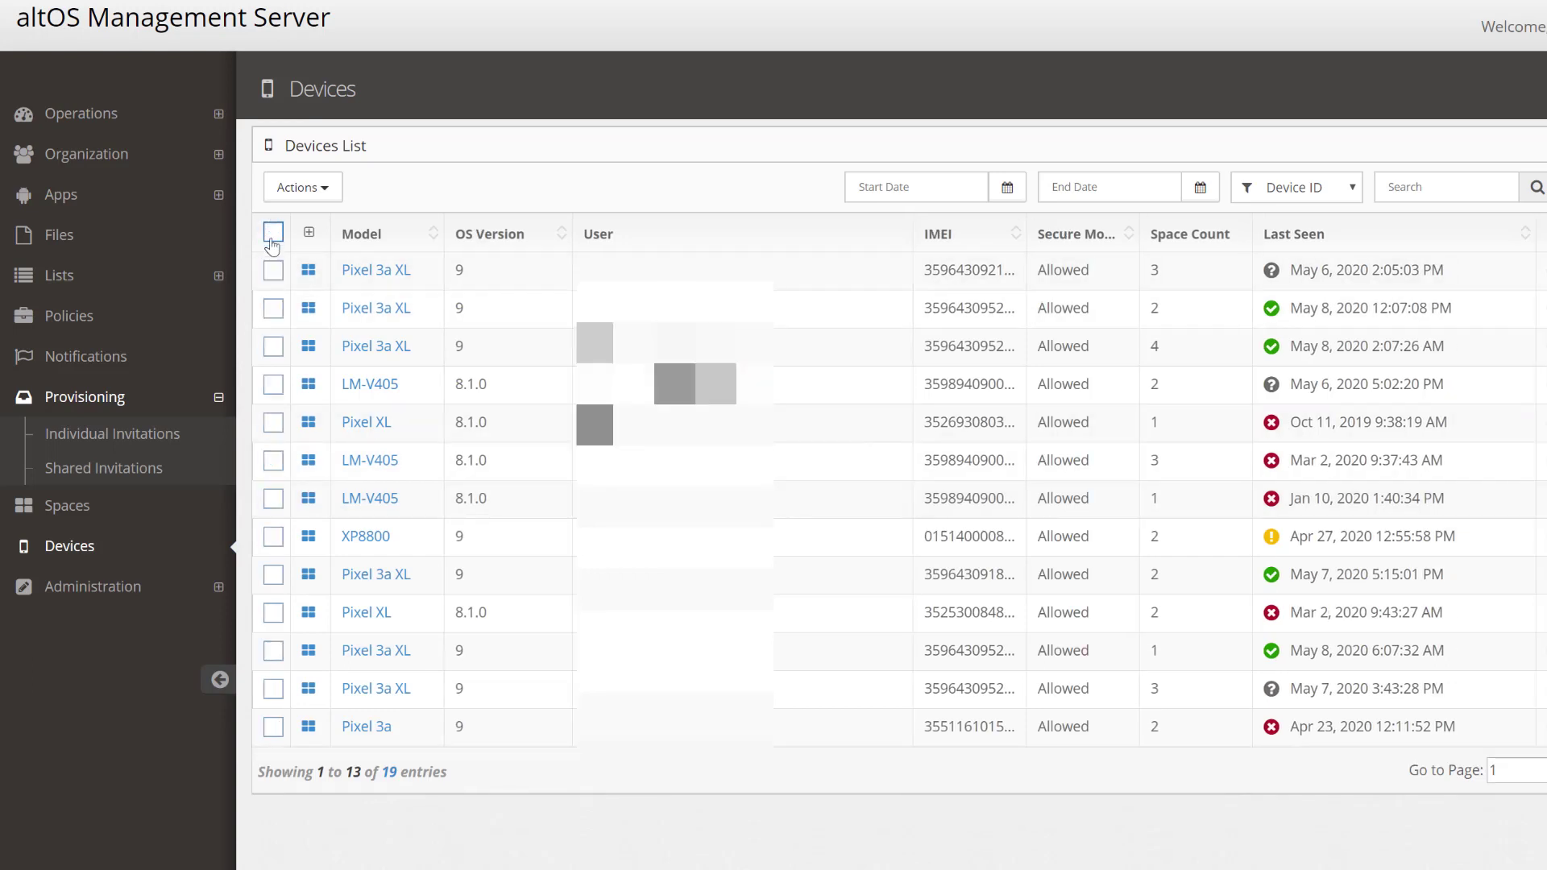
left_click(302, 187)
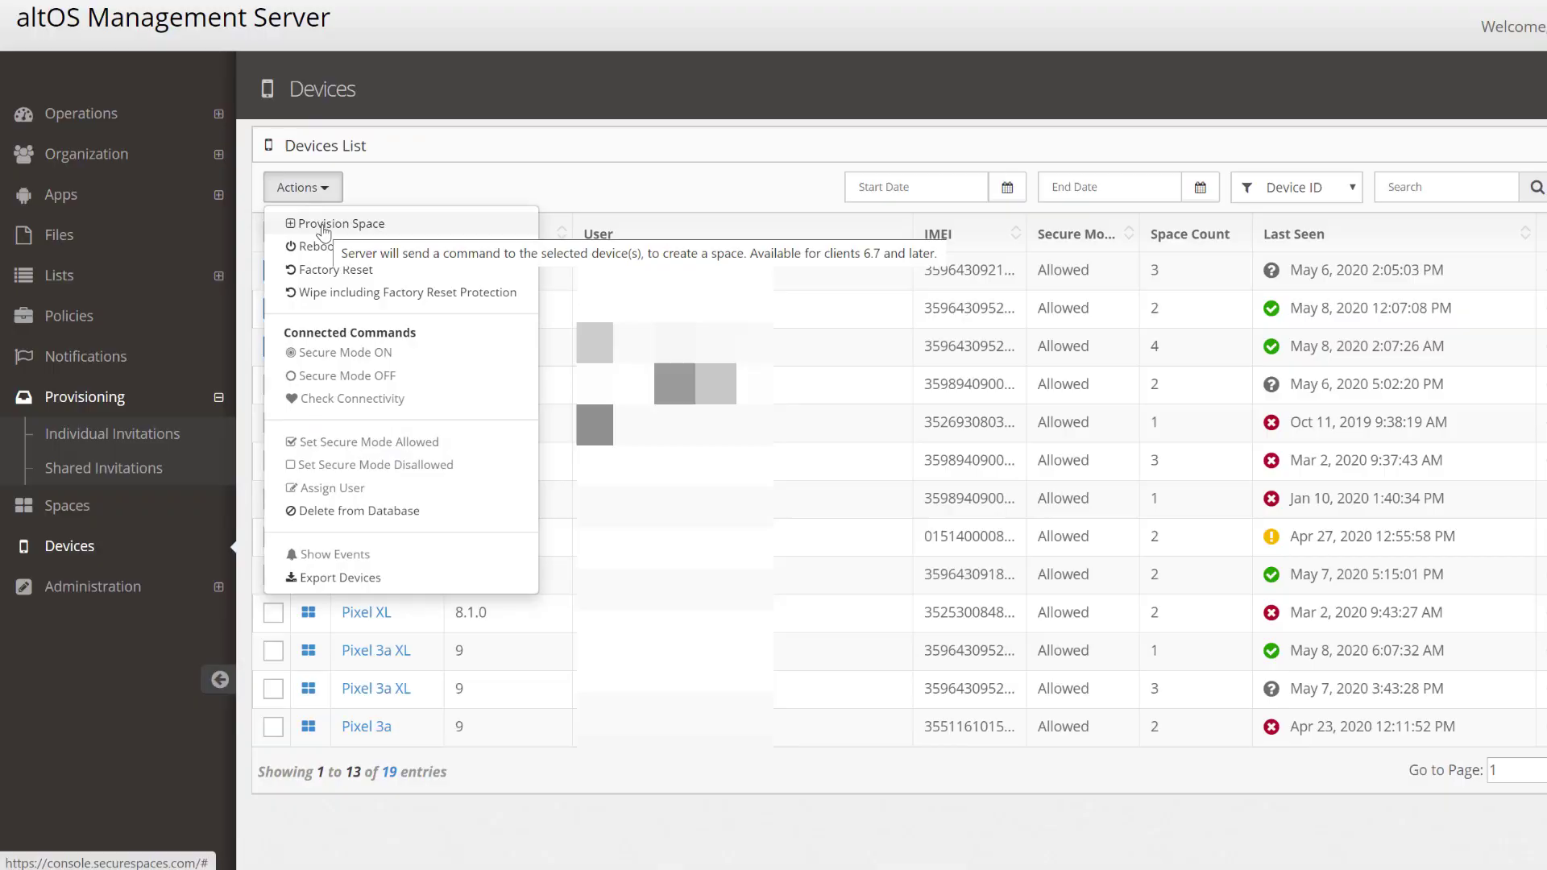
left_click(323, 225)
left_click(710, 185)
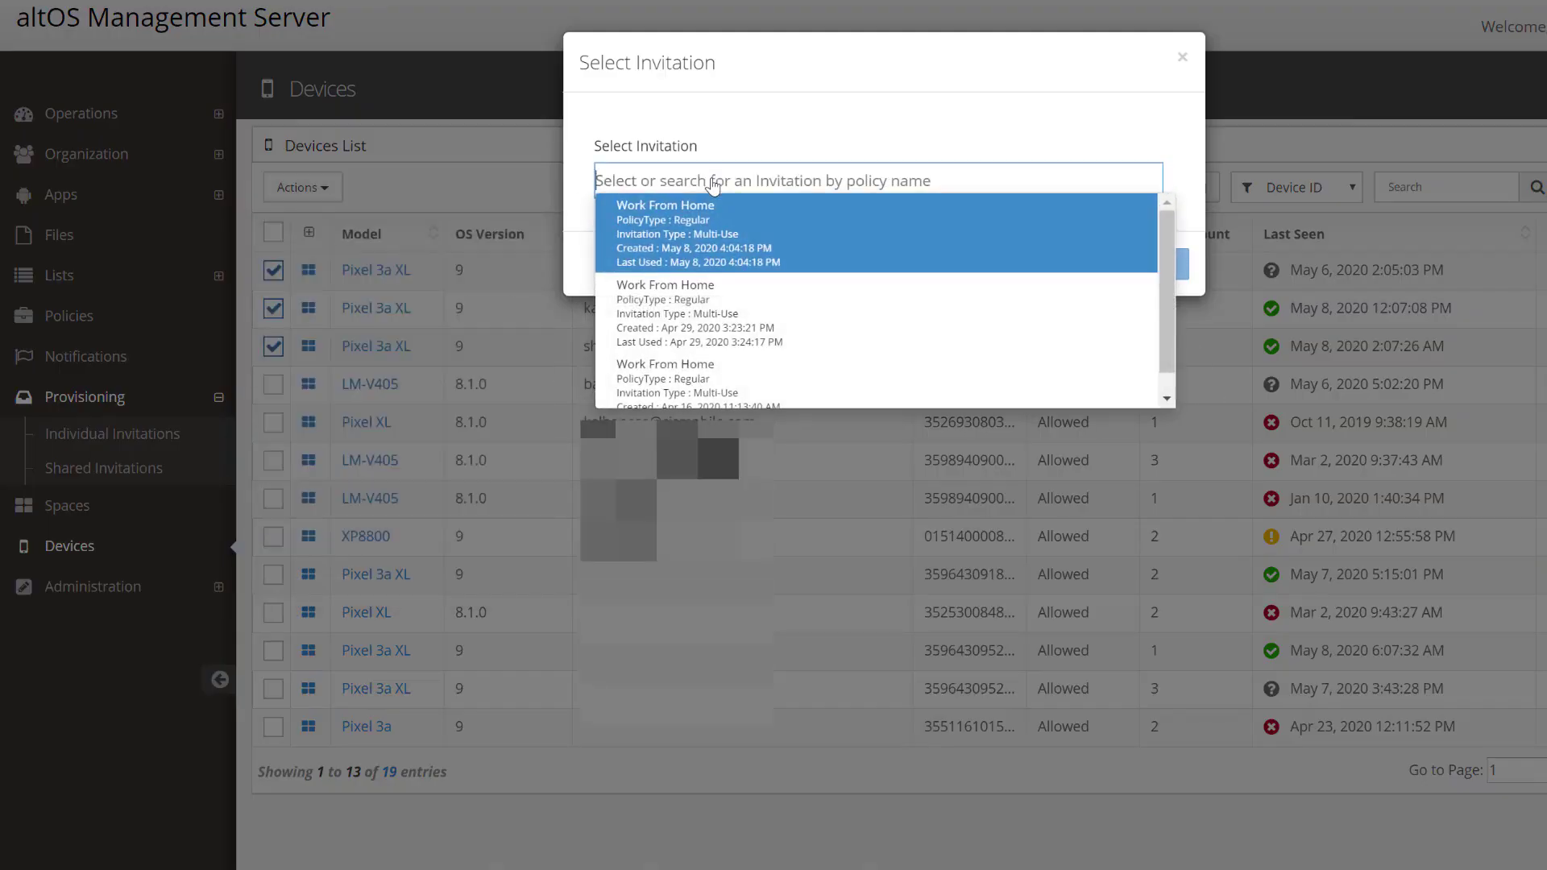
left_click(701, 211)
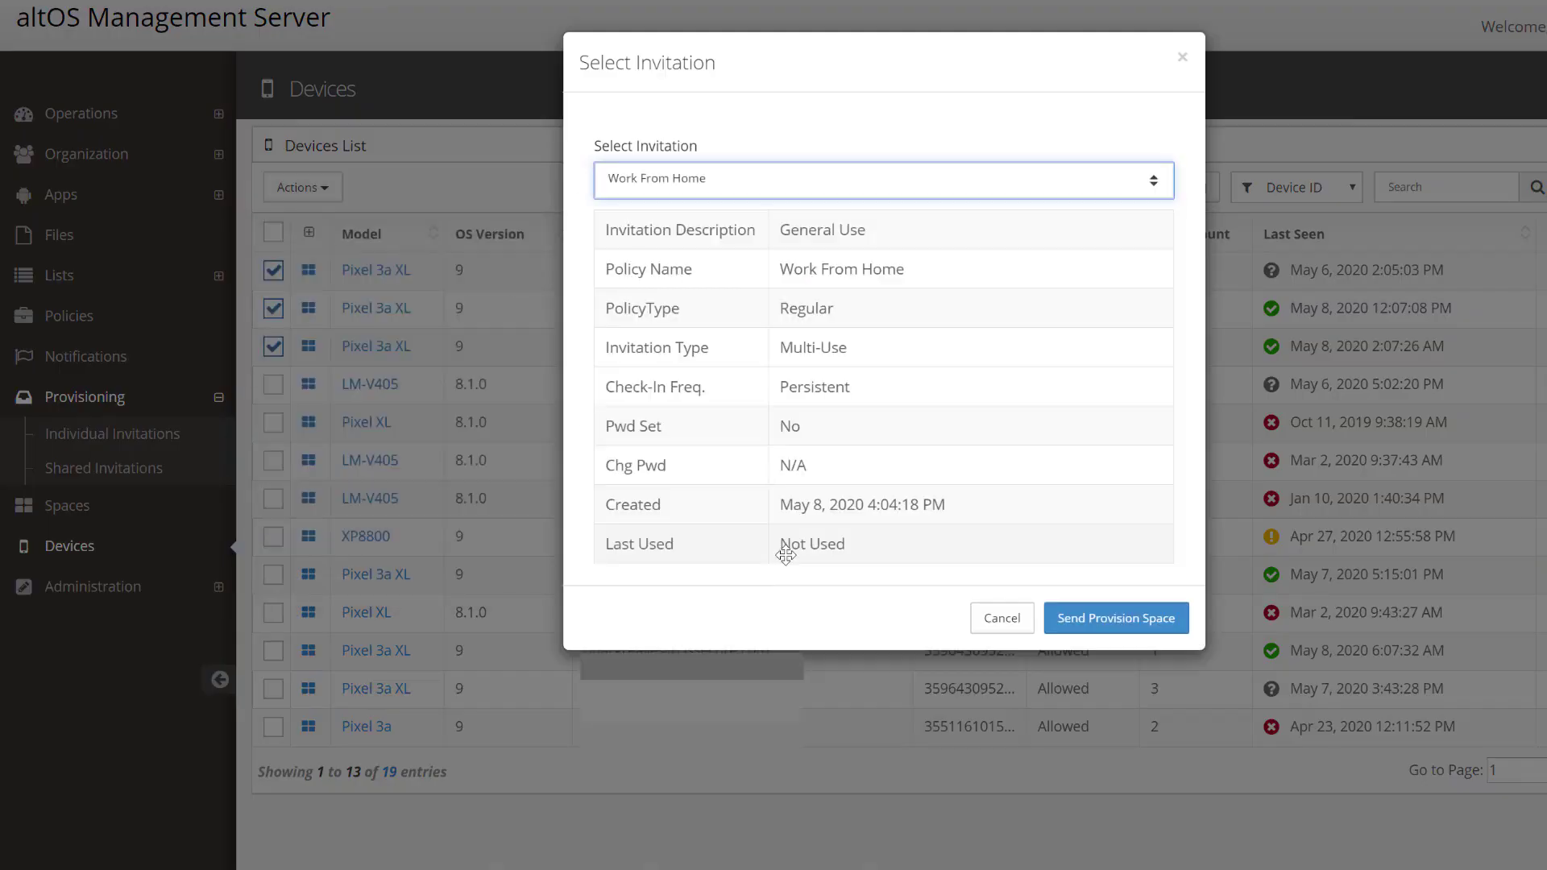
left_click(1112, 620)
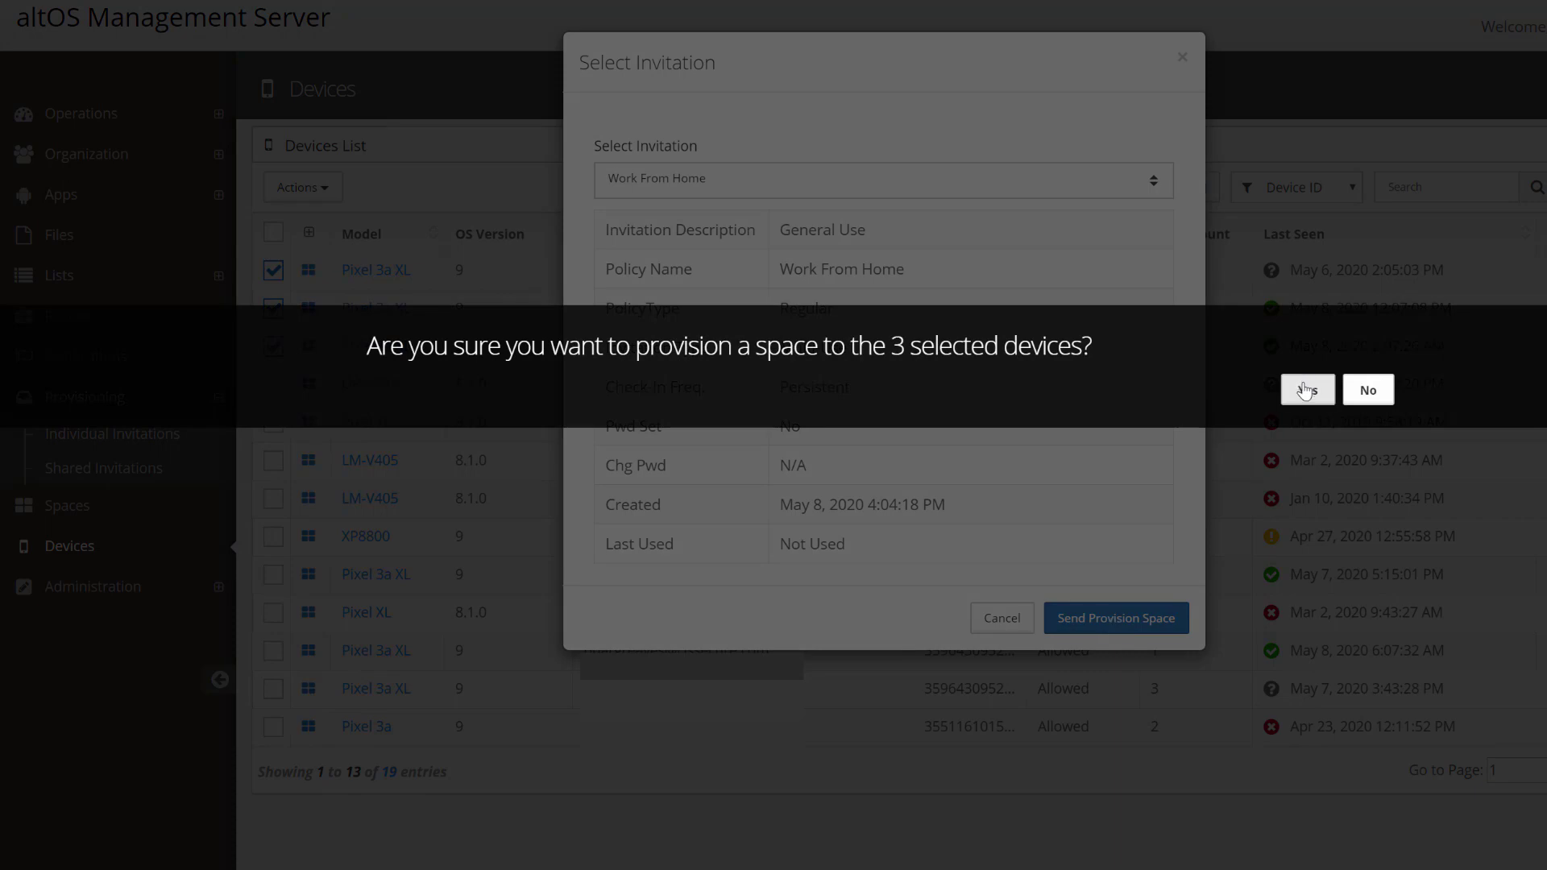
left_click(1306, 389)
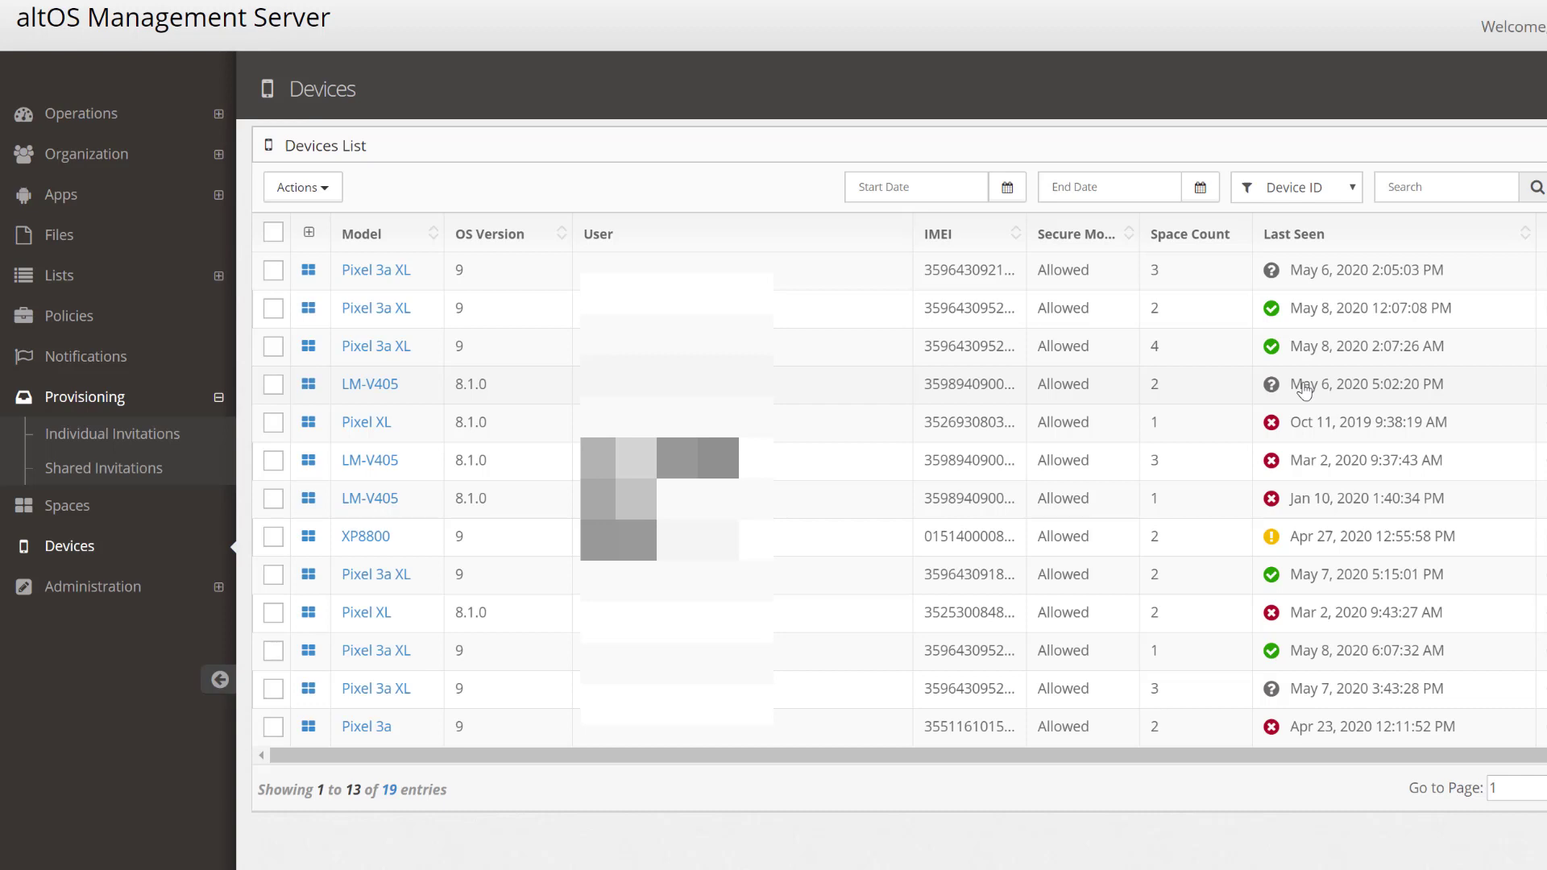
Step: Queue a Check Connectivity action for the first Pixel 3a XL device
left_click(85, 396)
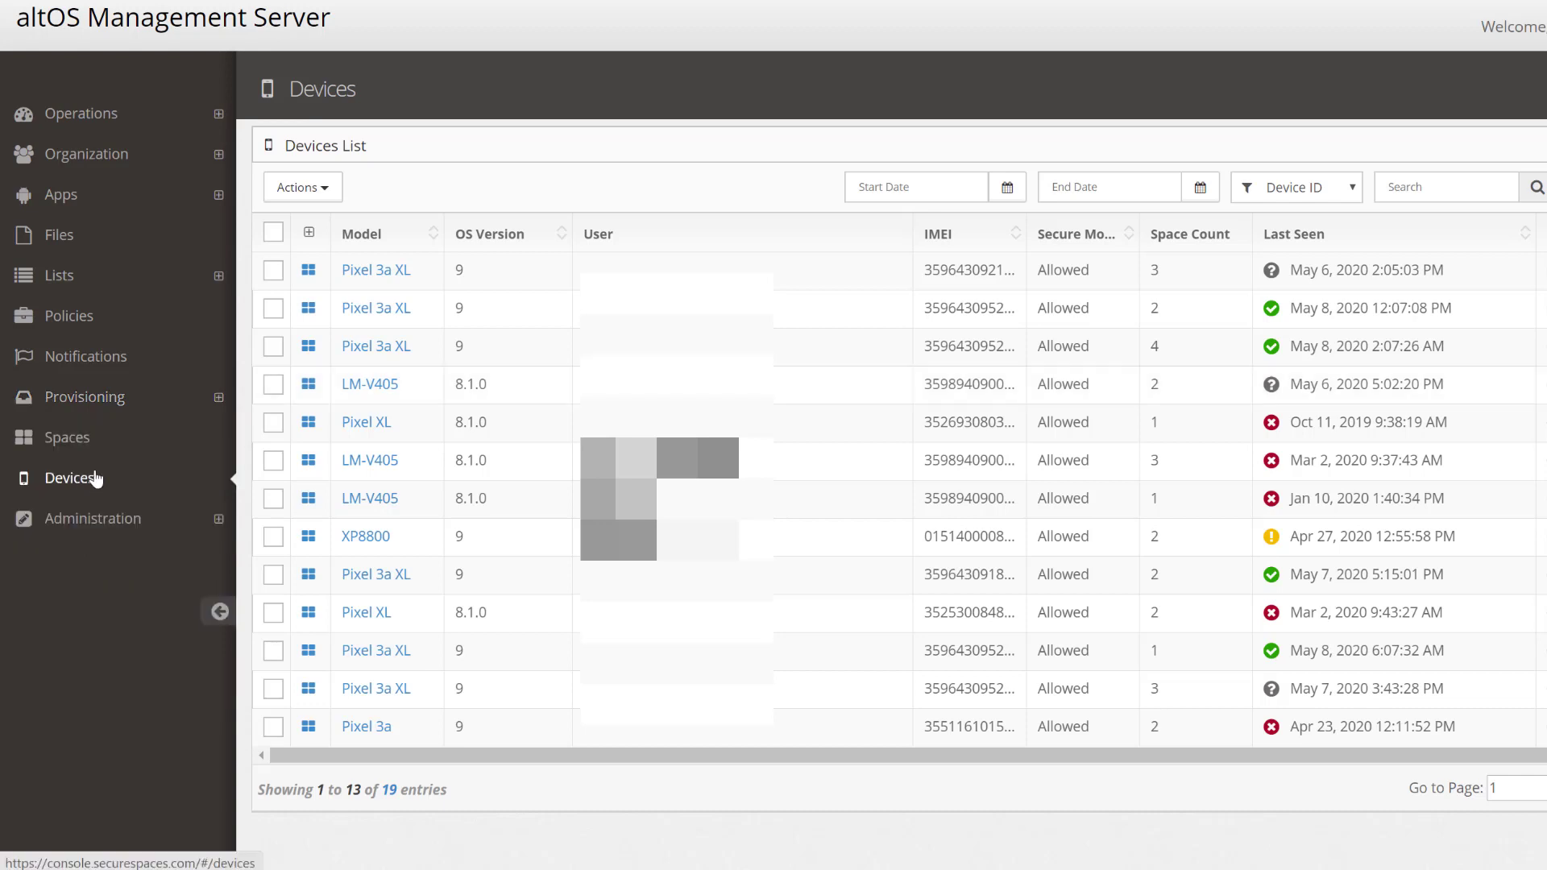
left_click(273, 270)
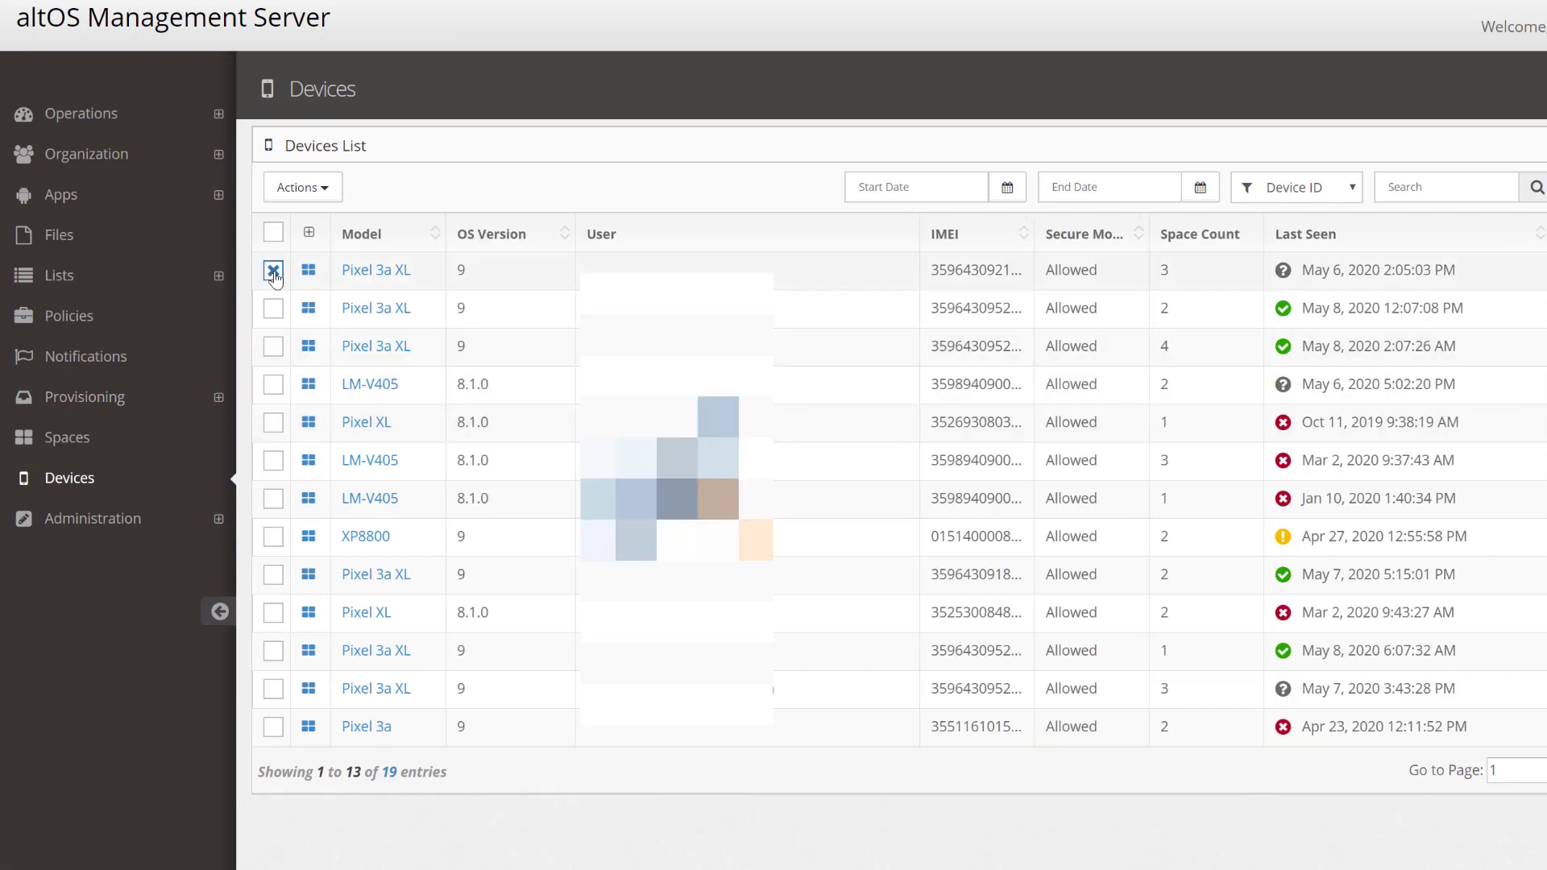
left_click(299, 187)
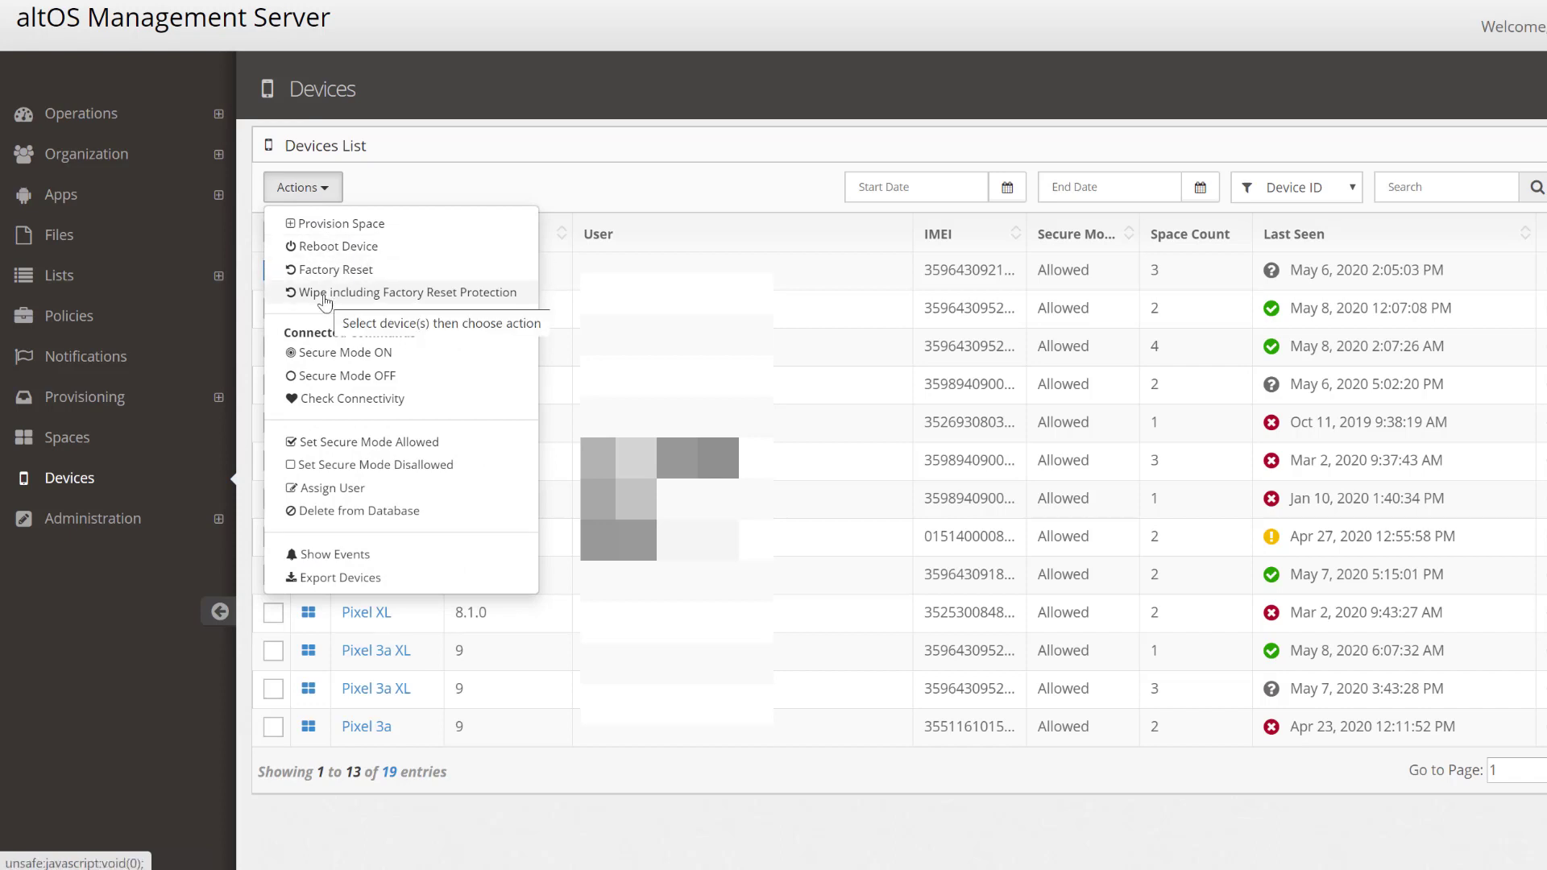
left_click(340, 405)
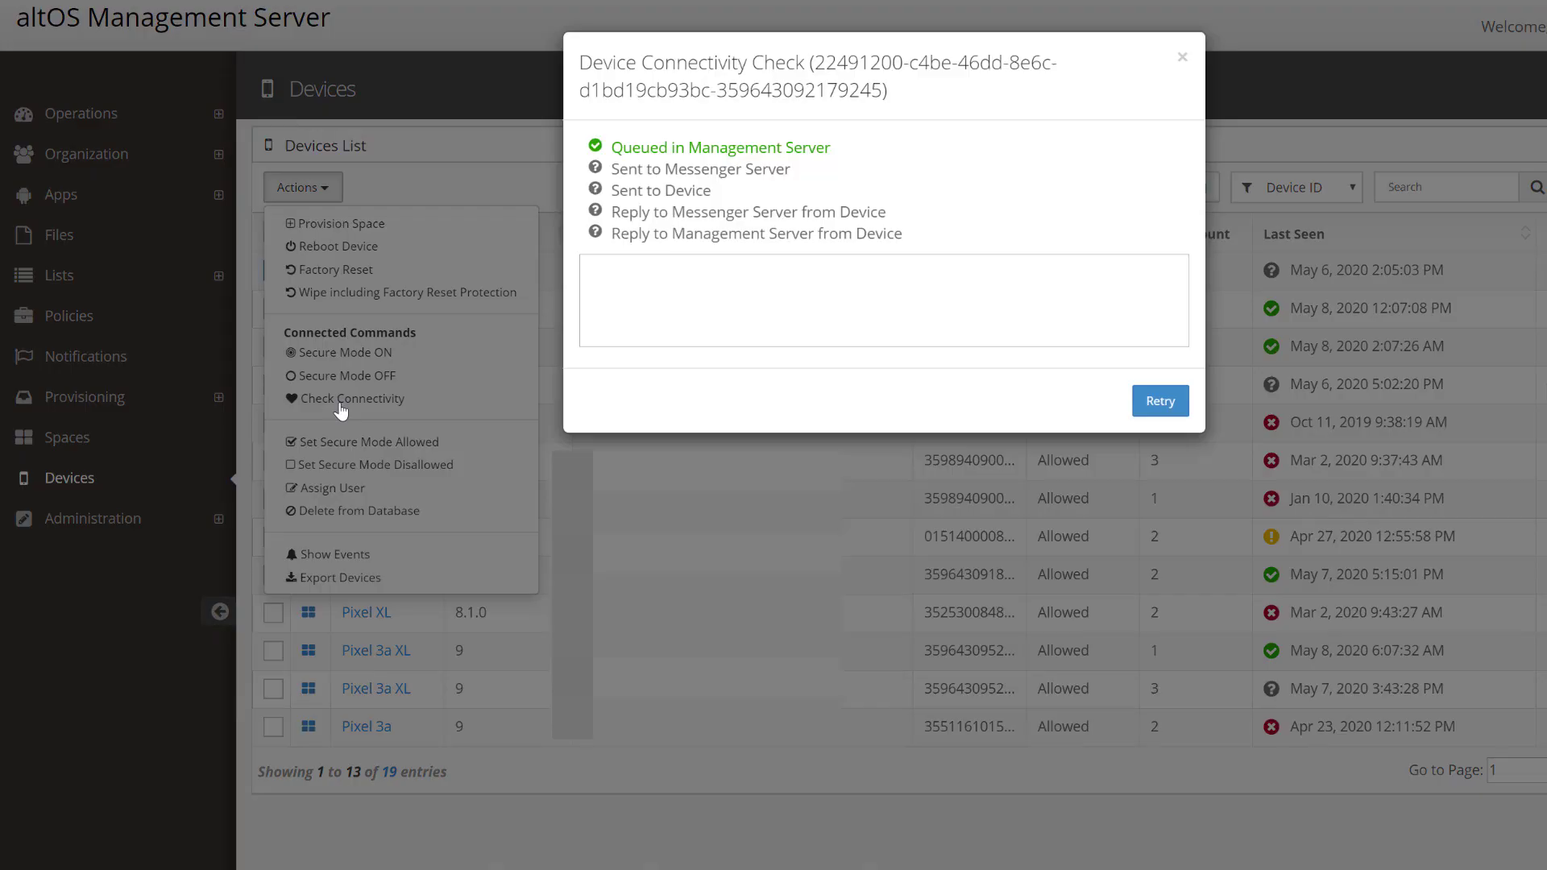